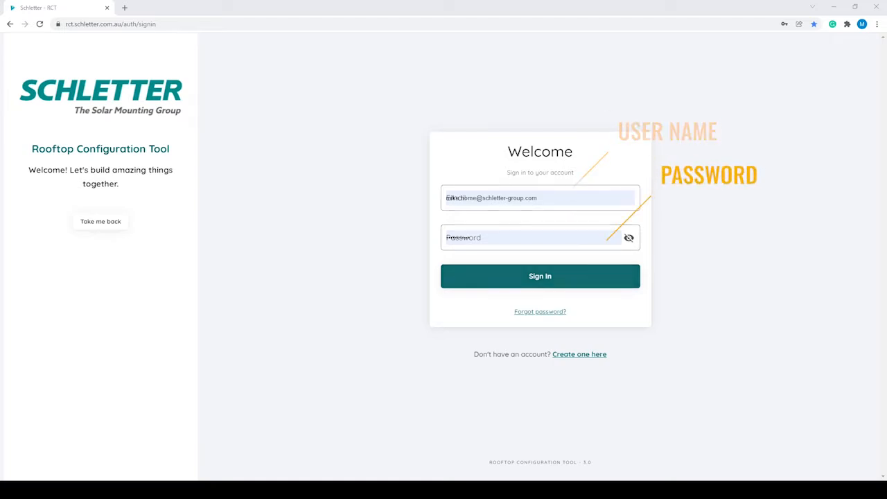
Sign in with the filled-in credentials and delete the draft quotation named Project, confirming the deletion.
left_click(547, 279)
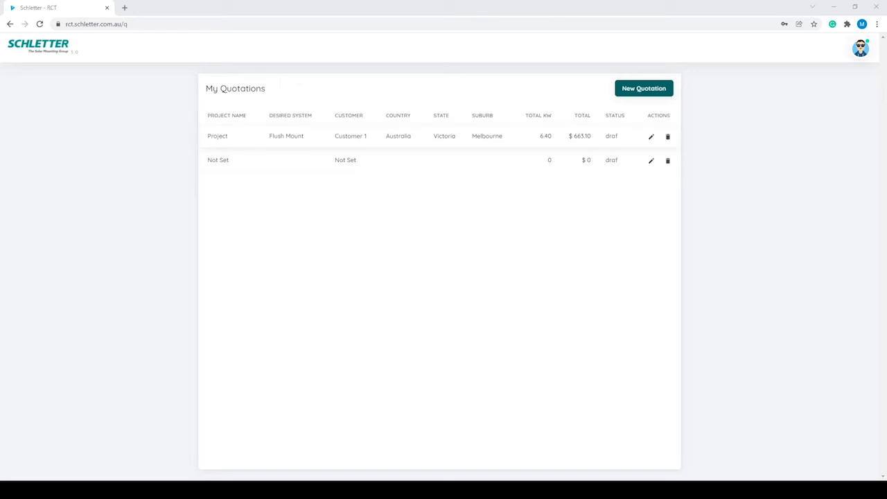
left_click(667, 138)
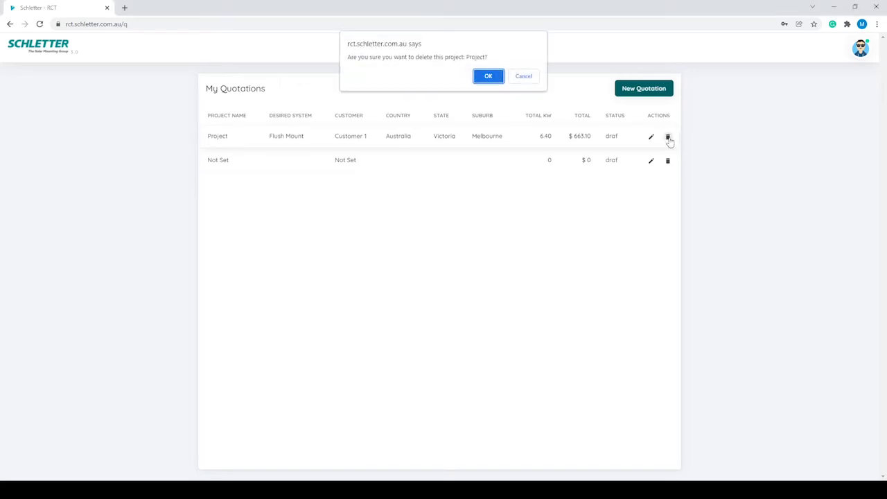
left_click(496, 76)
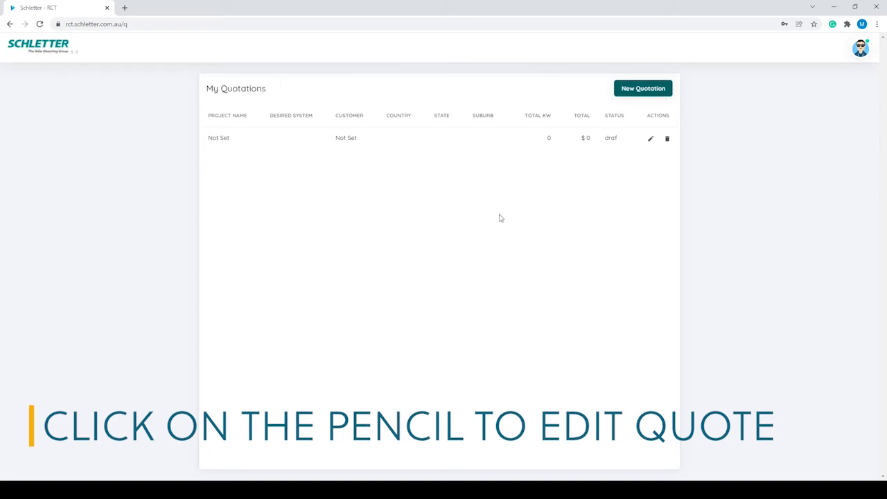
Create a new quotation and open the new draft for editing.
left_click(651, 92)
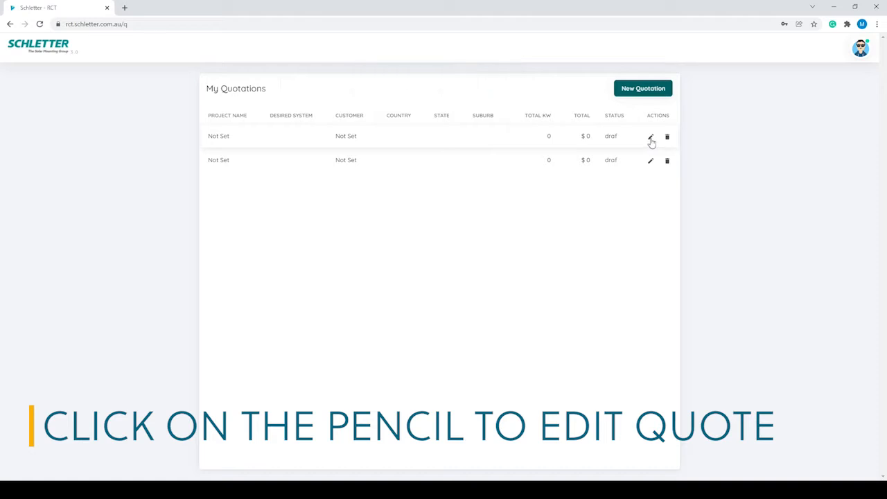
left_click(651, 137)
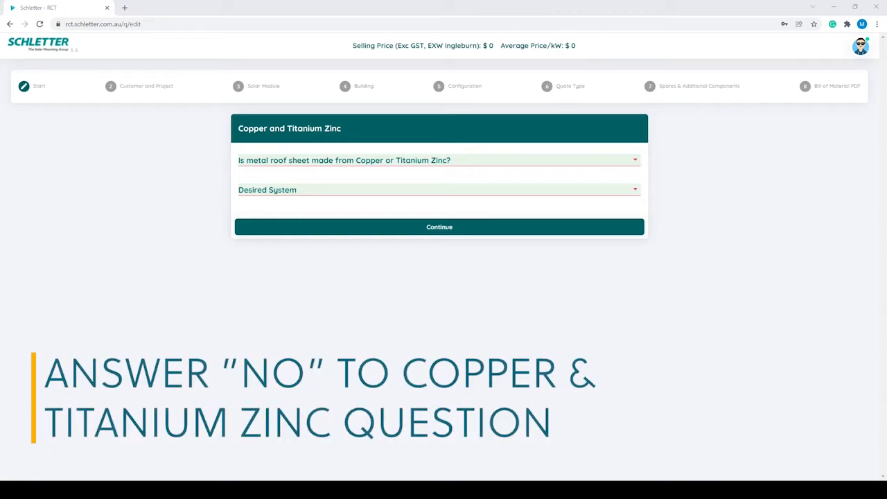
Answer No to the copper or titanium zinc question, choose Flush Mount as the desired system, and continue to the customer details.
left_click(341, 163)
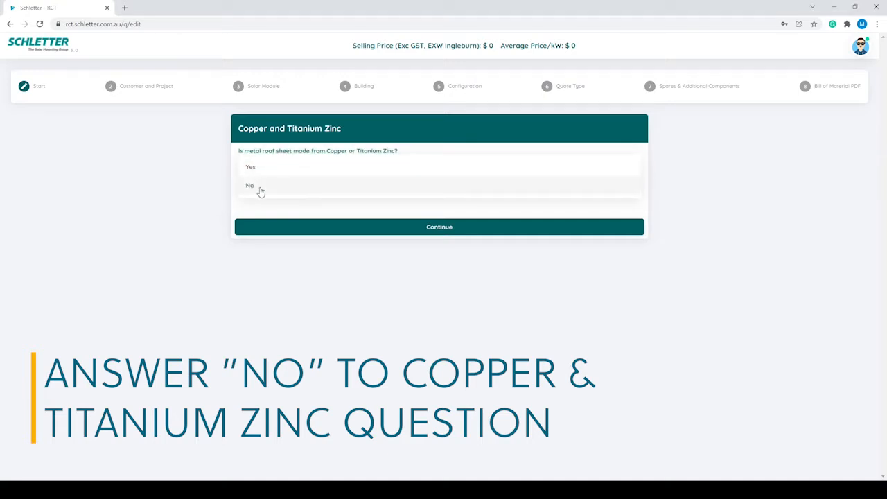
left_click(260, 188)
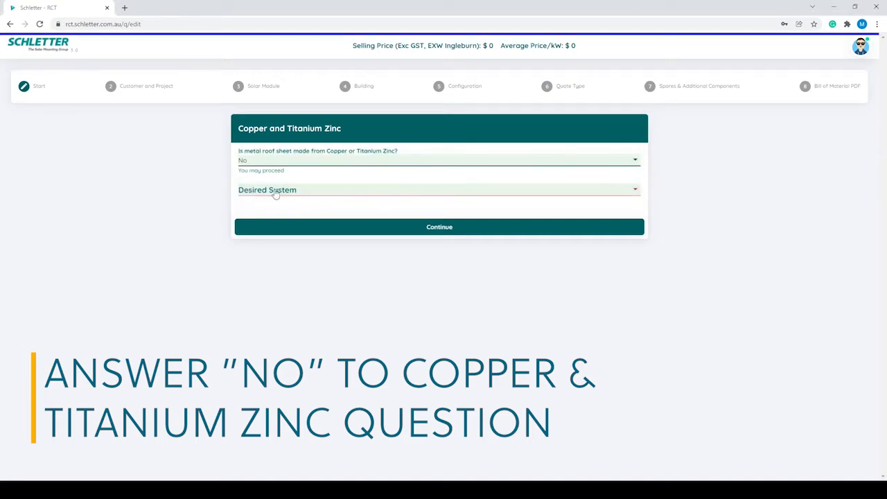
left_click(299, 193)
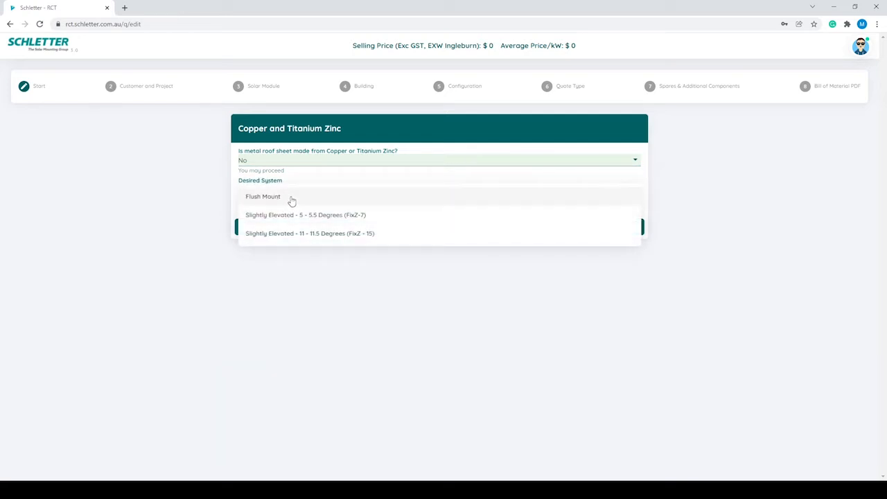
left_click(292, 199)
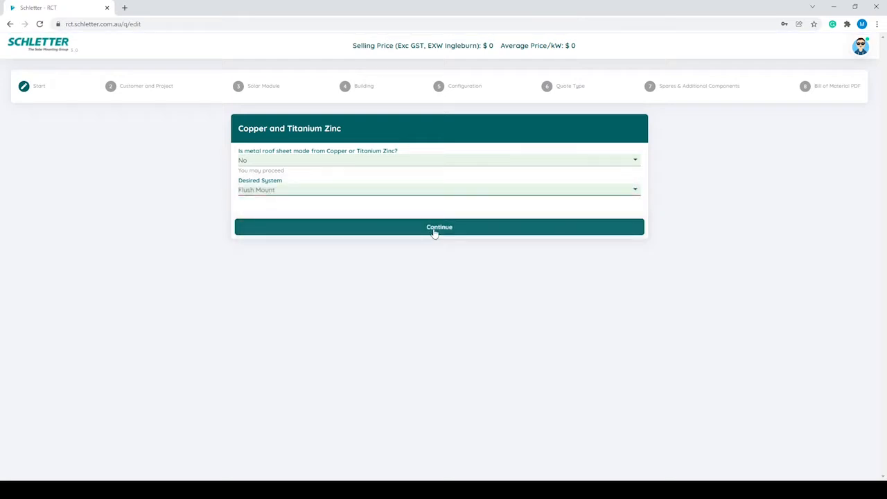
left_click(435, 229)
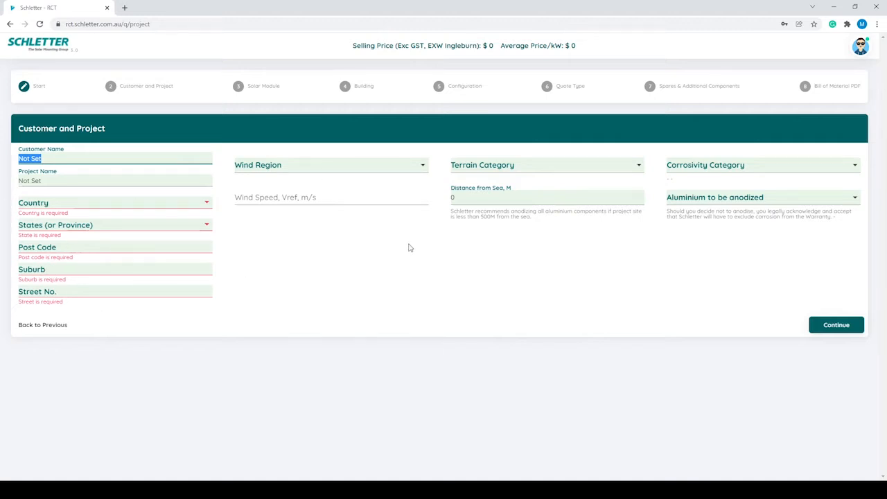
Set the customer name to Customer 1, the project name to Project 1 and the country to Australia.
left_click(275, 285)
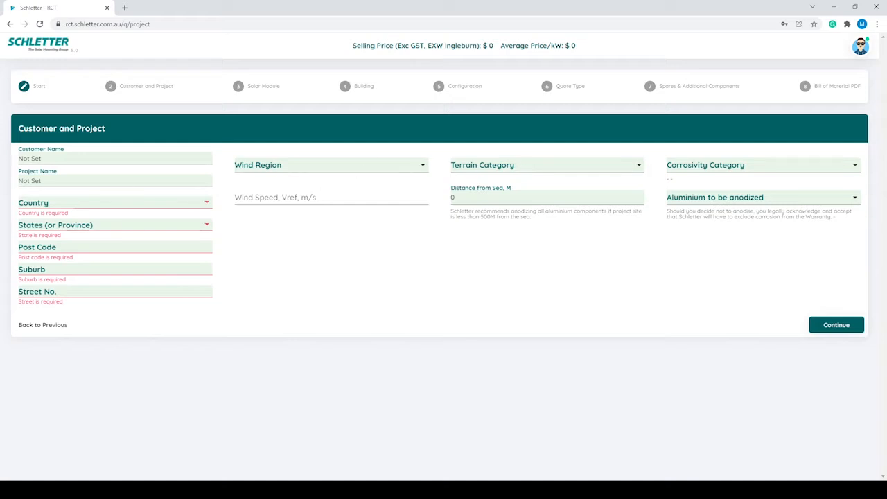
left_click(103, 160)
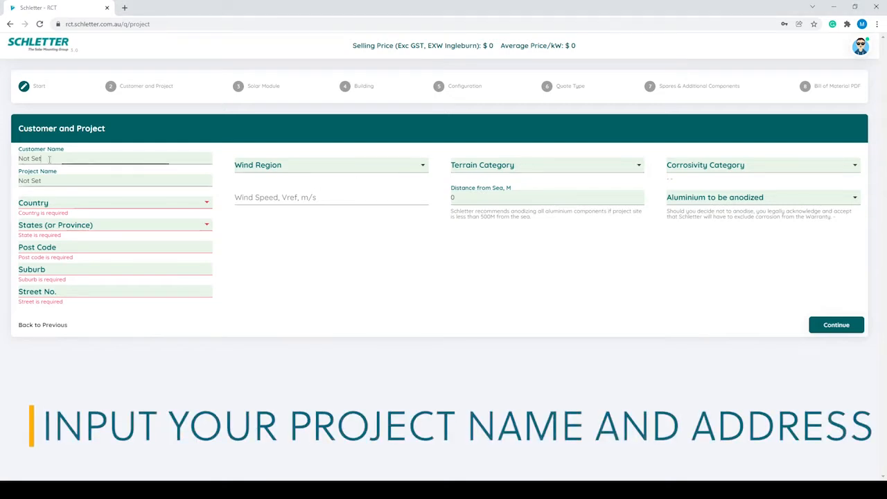
key("BackSpace")
key("BackSpace")
key("BackSpace")
key("BackSpace")
key("BackSpace")
key("BackSpace")
key("BackSpace")
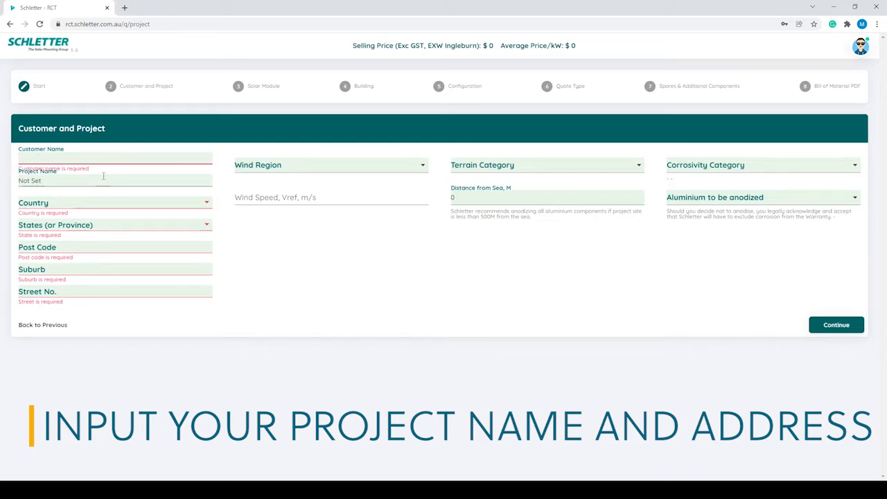
type("Customer ")
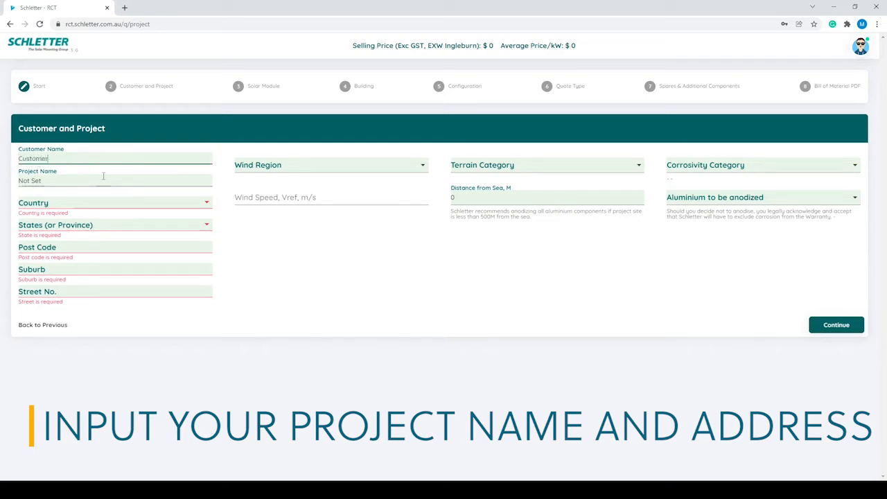
type("1")
key("Tab")
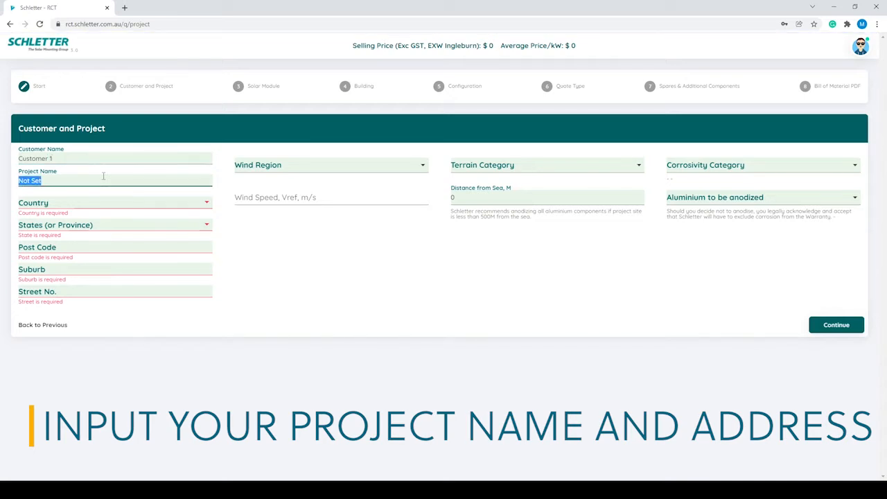
type("Project 1")
left_click(108, 204)
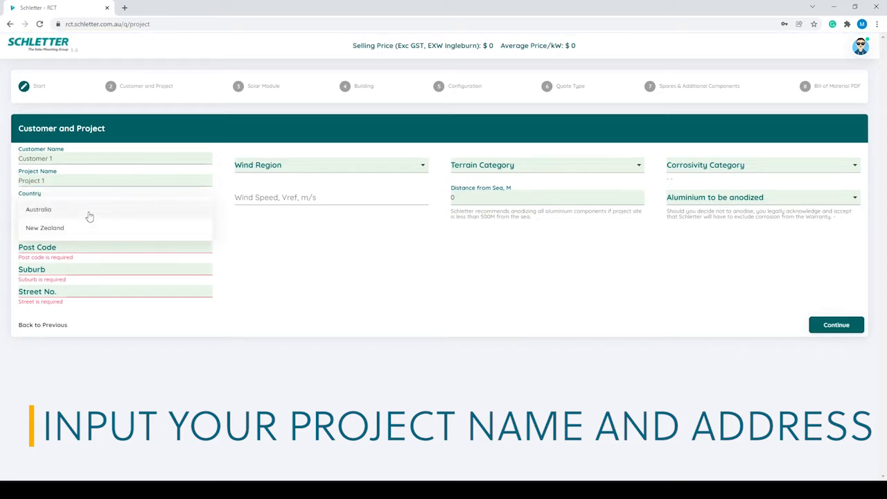
left_click(76, 209)
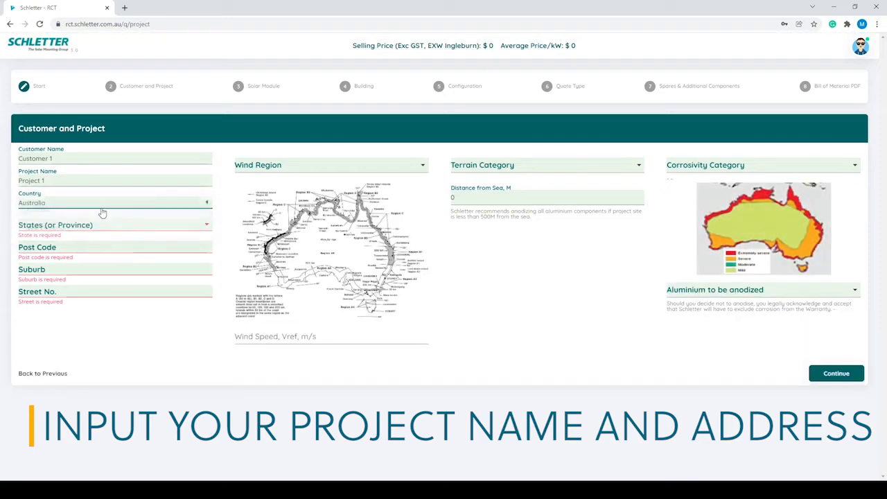
Try New Zealand as the country and switch back to Australia.
left_click(101, 208)
left_click(72, 231)
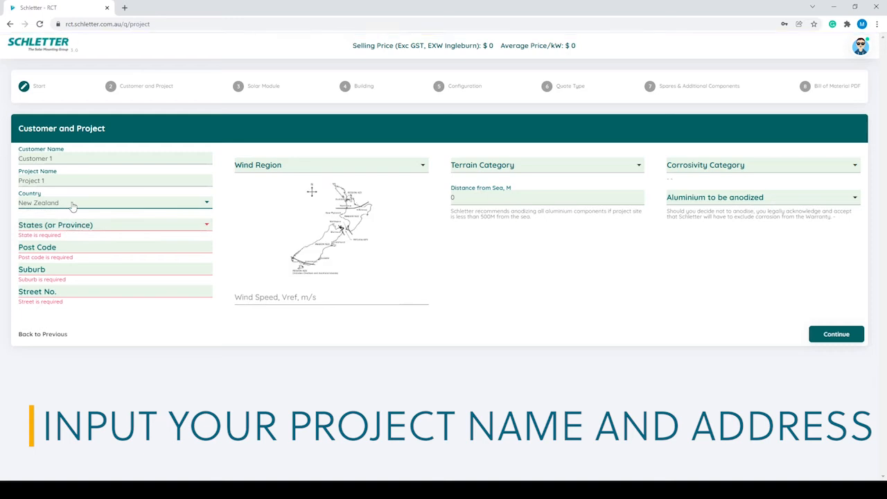
left_click(73, 204)
left_click(66, 208)
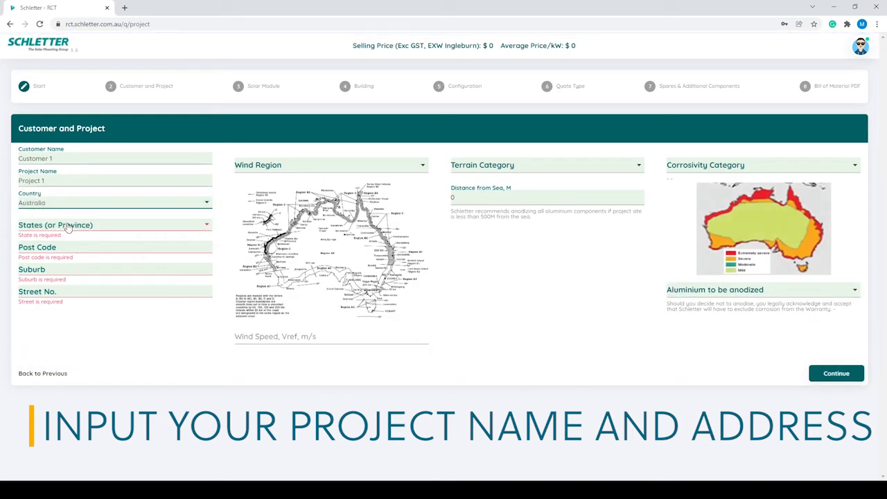
Set the state to Victoria and fill in the project's post code, suburb and street number.
left_click(67, 229)
left_click(65, 248)
left_click(65, 248)
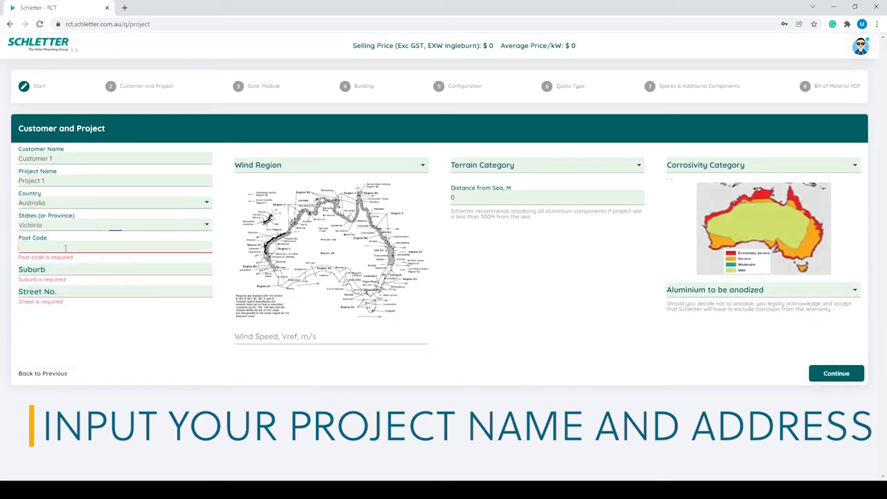
type("3000")
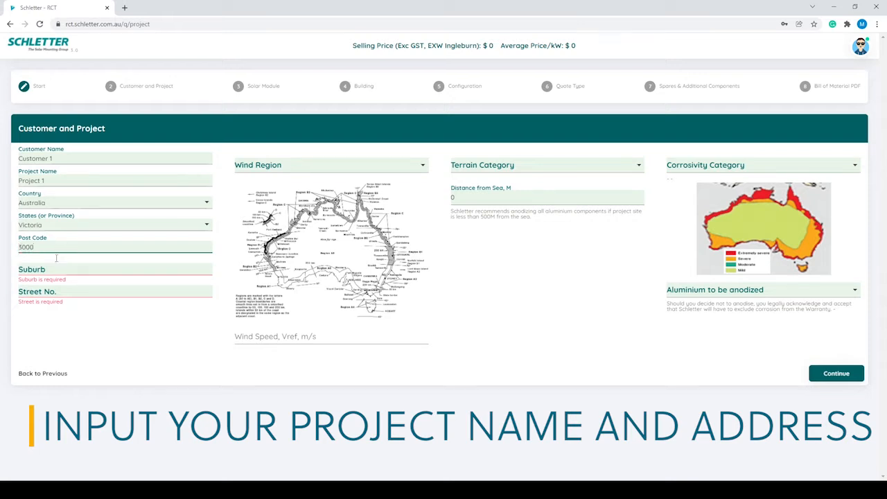
left_click(53, 268)
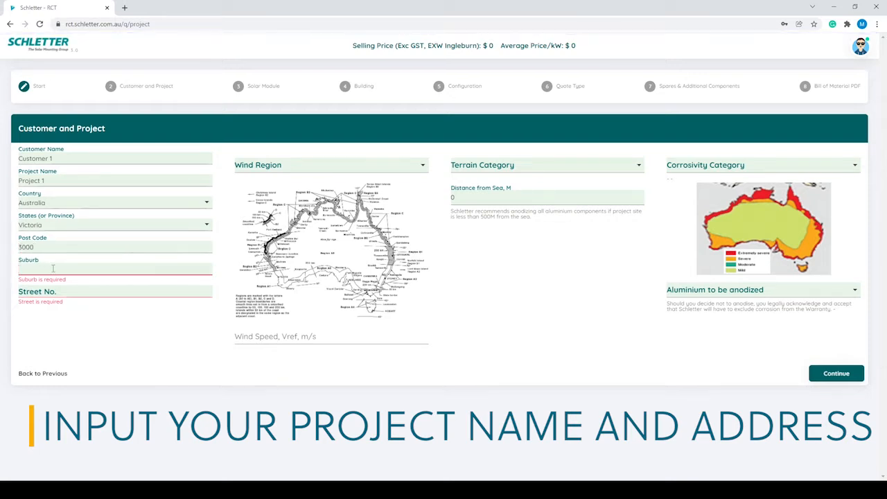
type("Melboun")
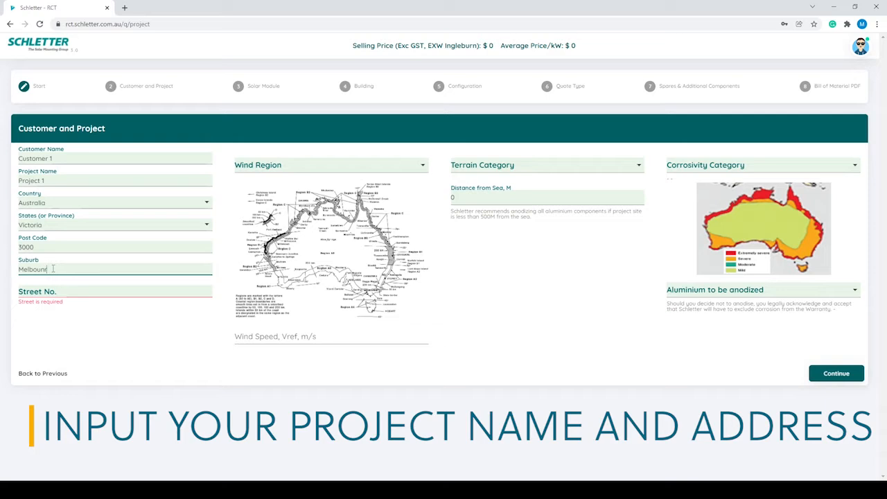
key("BackSpace")
key("BackSpace")
type("urne")
left_click(41, 293)
type("1")
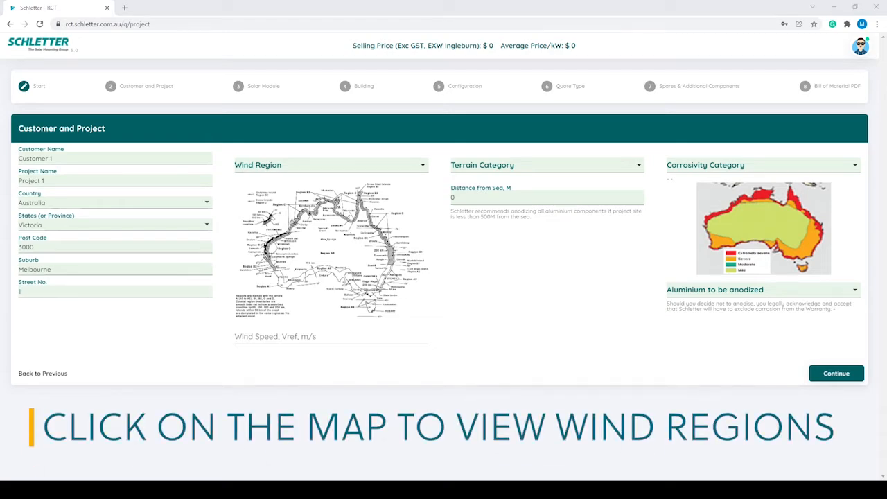
Check the enlarged wind region map, close it, and set the wind region to A (0 to 5).
left_click(335, 235)
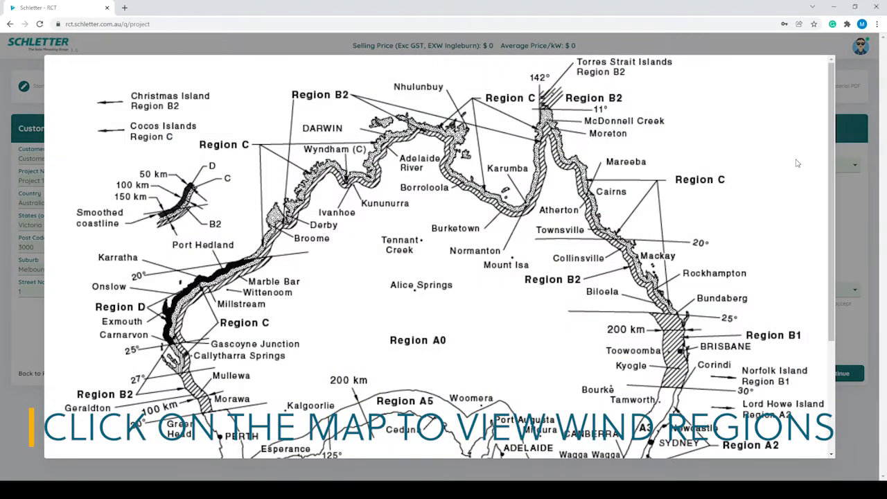
mouse_move(835, 93)
left_mouse_down()
mouse_move(836, 200)
mouse_move(830, 113)
mouse_move(850, 91)
left_mouse_up()
left_click(850, 91)
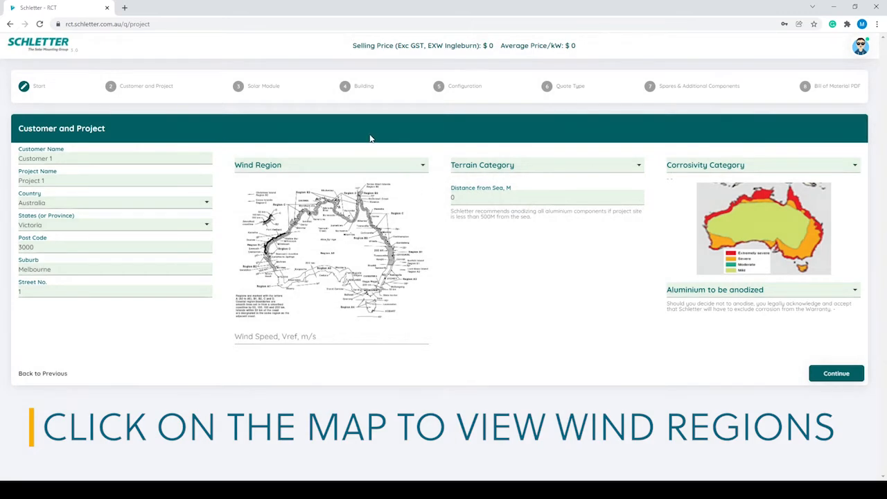
left_click(354, 166)
left_click(263, 174)
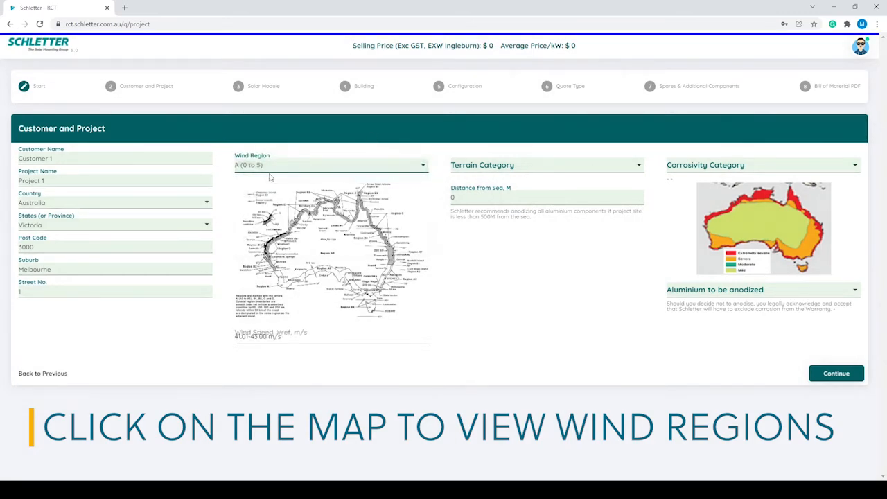
Try terrain categories 1, 2 and 3 in turn to compare their descriptions and pictures.
left_click(531, 171)
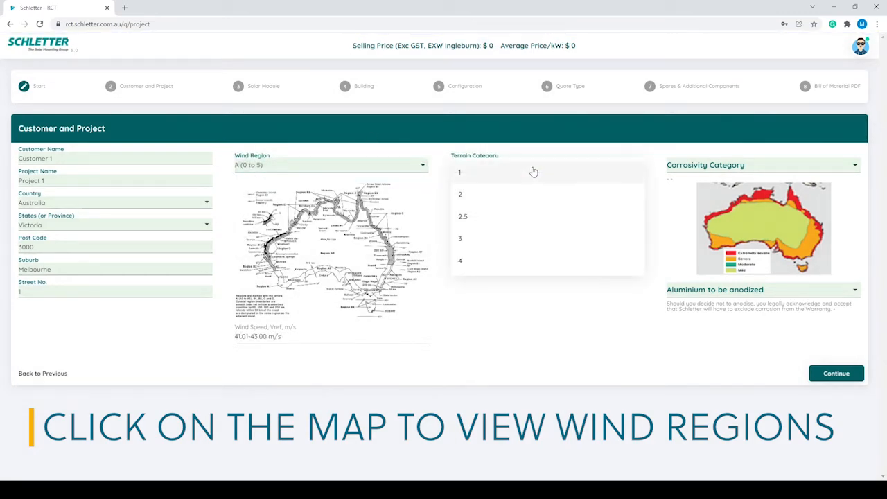
left_click(467, 173)
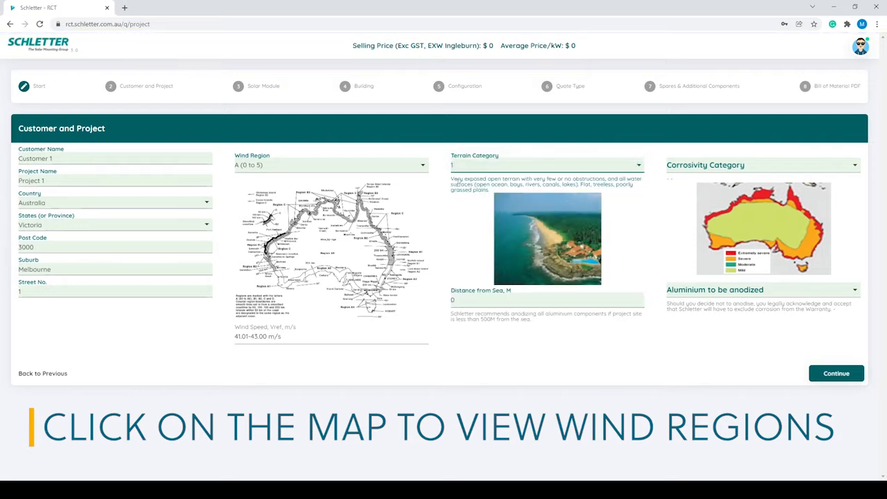
left_click_drag(453, 180, 492, 192)
left_click(495, 191)
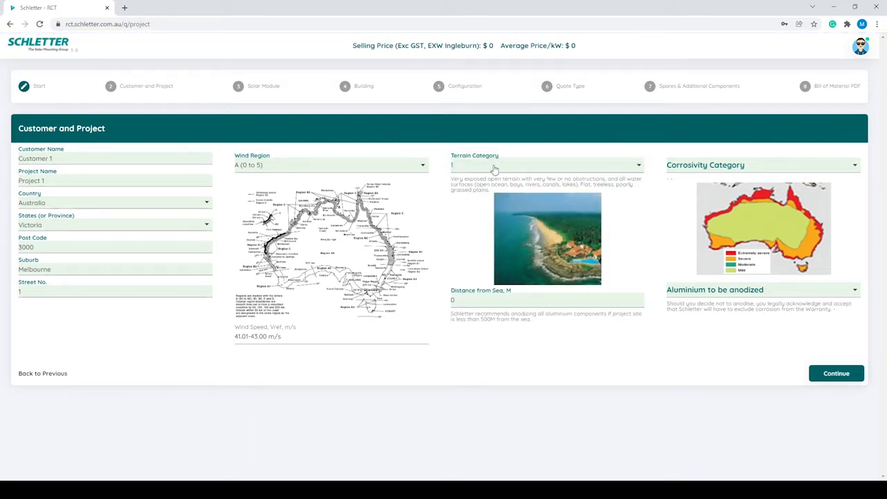
left_click(493, 168)
left_click(477, 195)
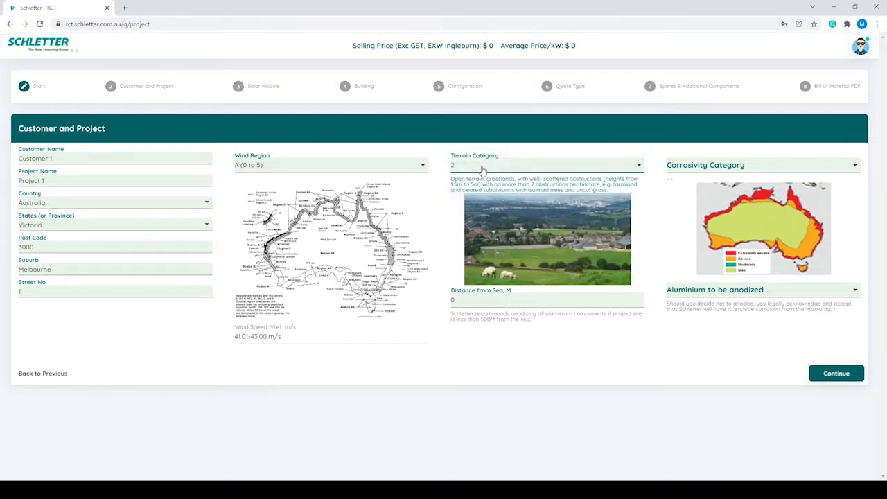
left_click(478, 169)
left_click(471, 239)
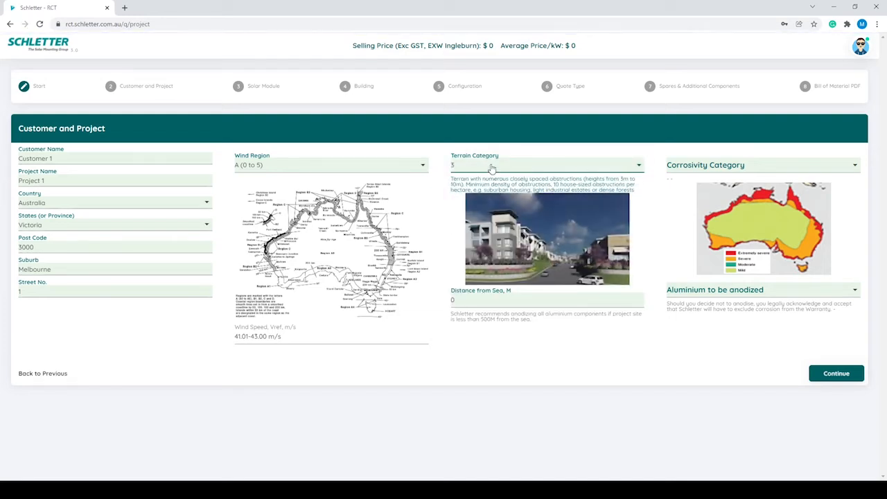
Set the terrain category to 2 and open the distance from the sea for editing.
left_click(492, 170)
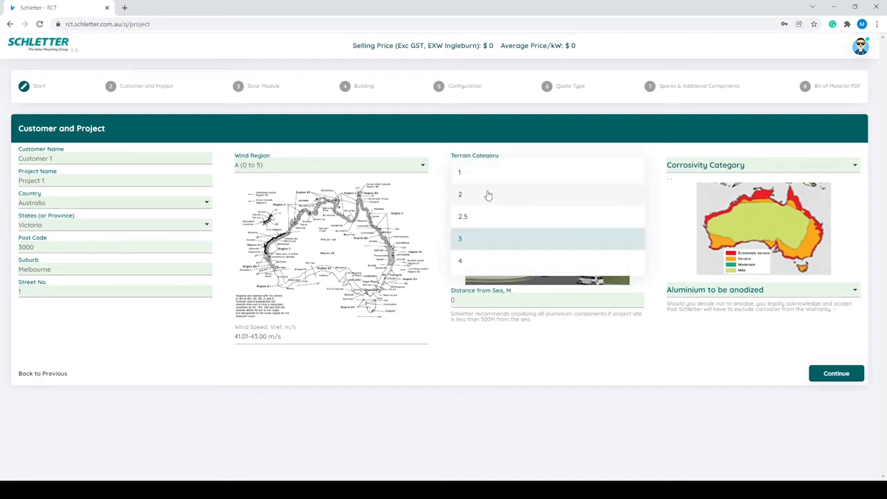
left_click(488, 196)
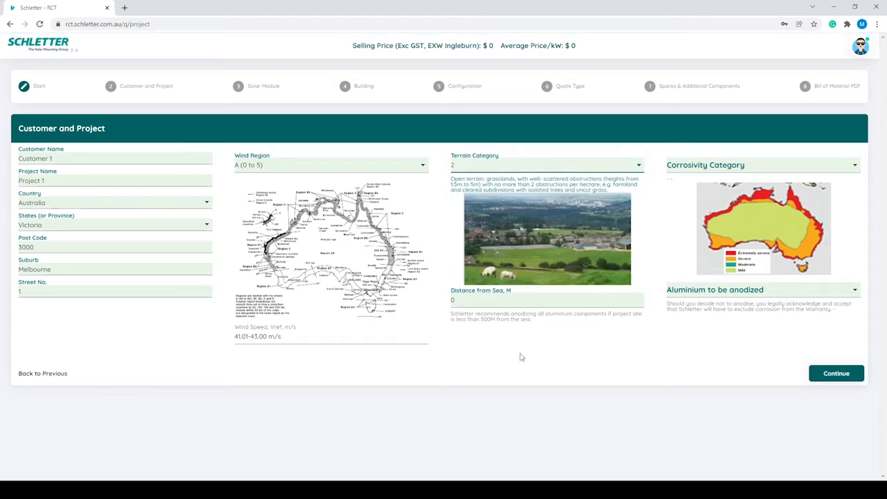
left_click(482, 300)
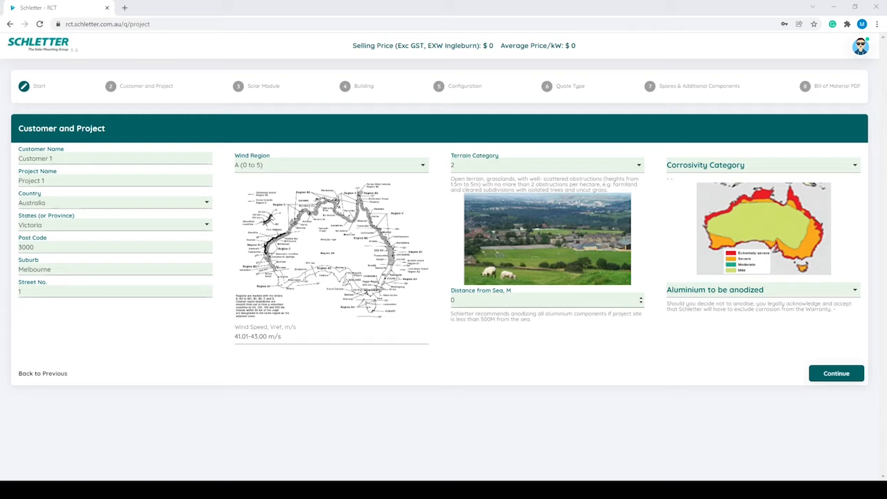
Set the distance from the sea to 5000 m and the corrosivity category to C2.
left_click_drag(466, 301, 329, 300)
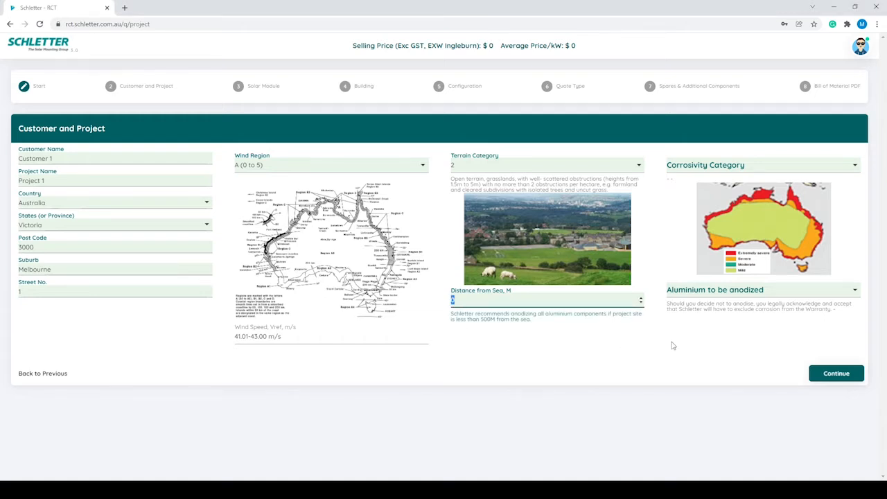
type("5000")
left_click(672, 345)
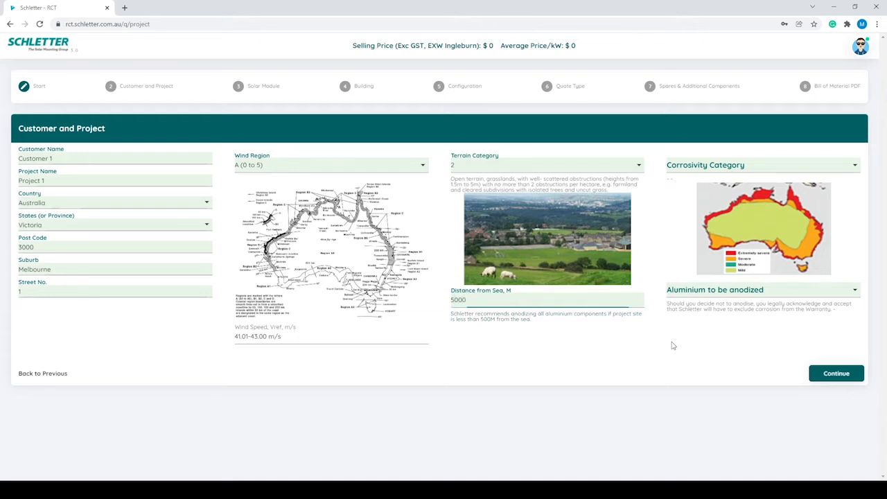
left_click(749, 172)
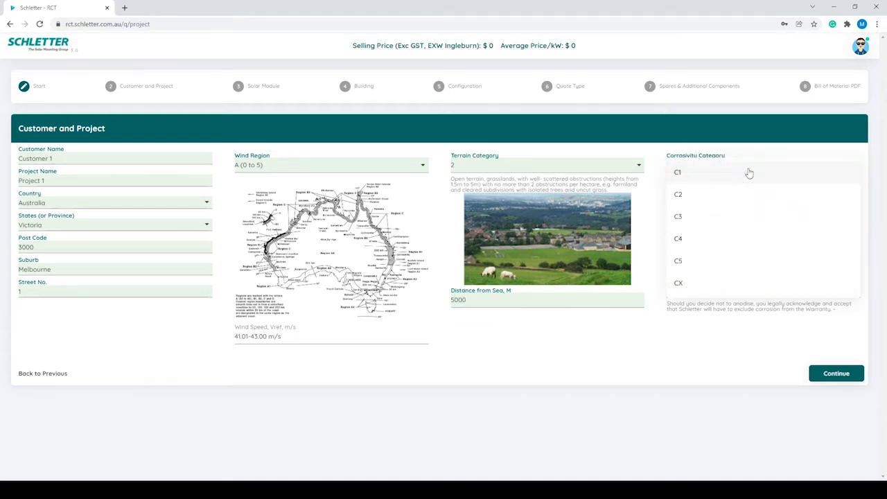
left_click(702, 201)
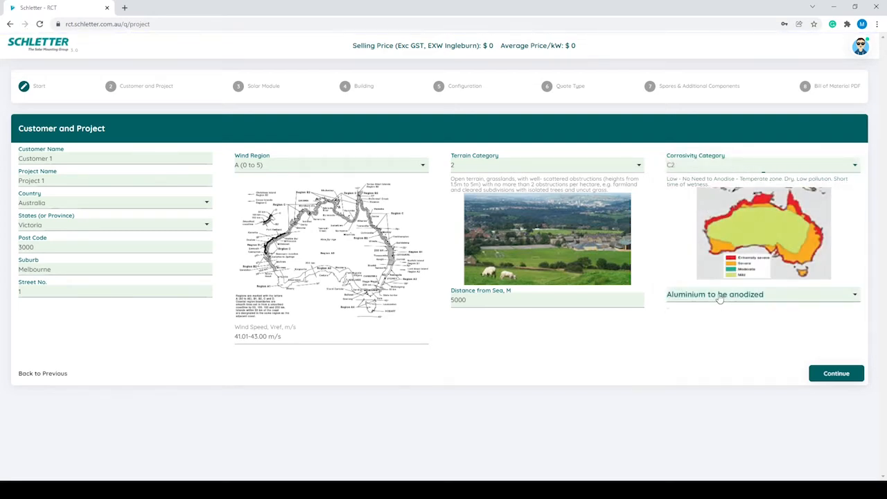
Set the aluminium to be anodized option to No and continue to the solar module details.
left_click(719, 297)
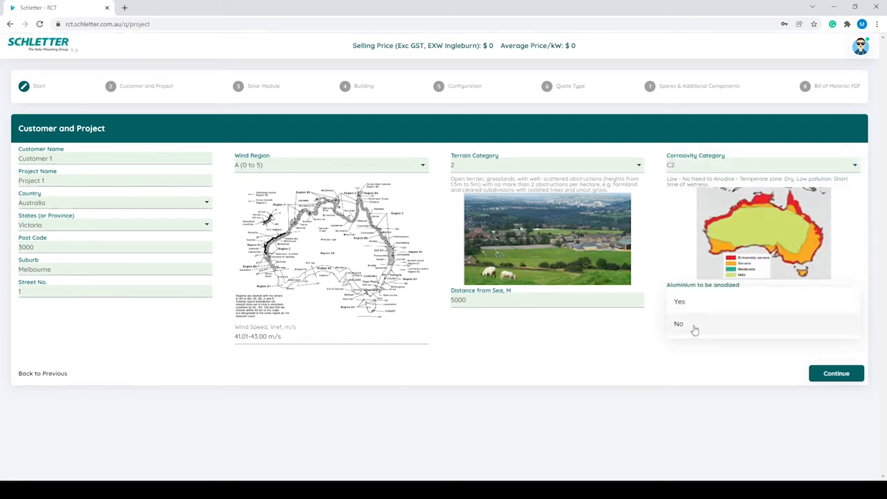
left_click(694, 329)
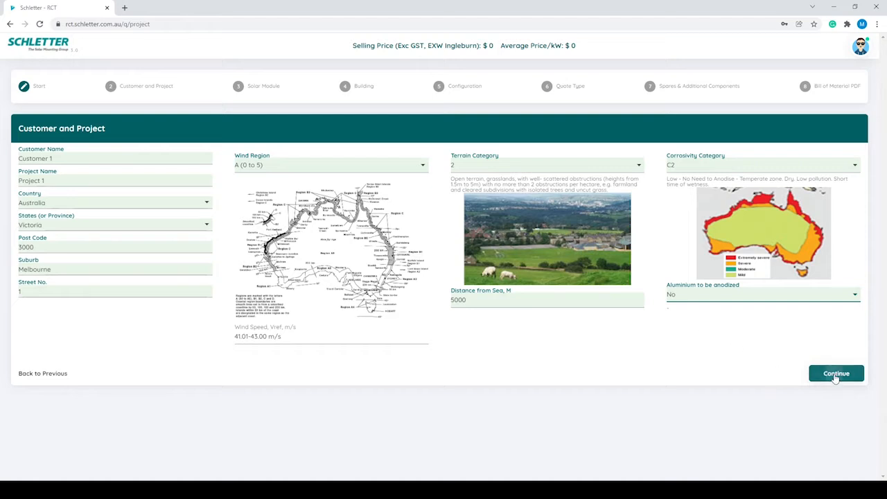
left_click(827, 377)
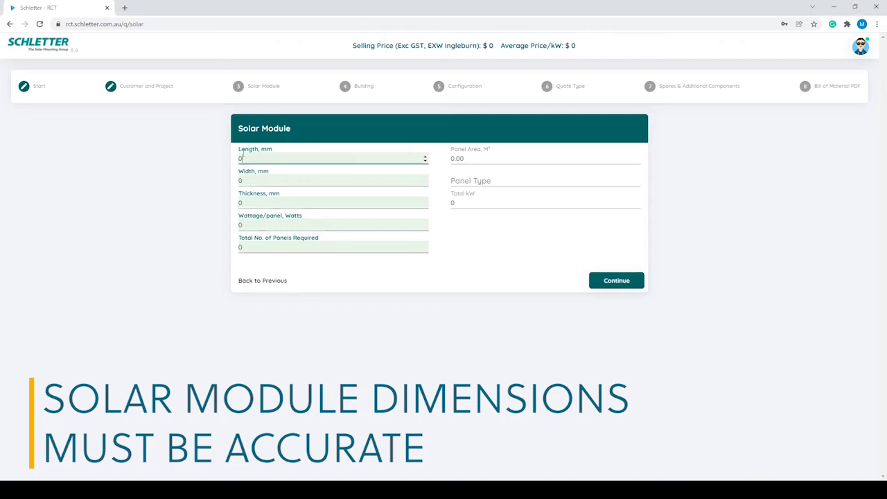
Set the solar module's length to 2100 mm, width to 1100 mm and thickness to 35 mm.
type("2100")
key("Tab")
type("1100")
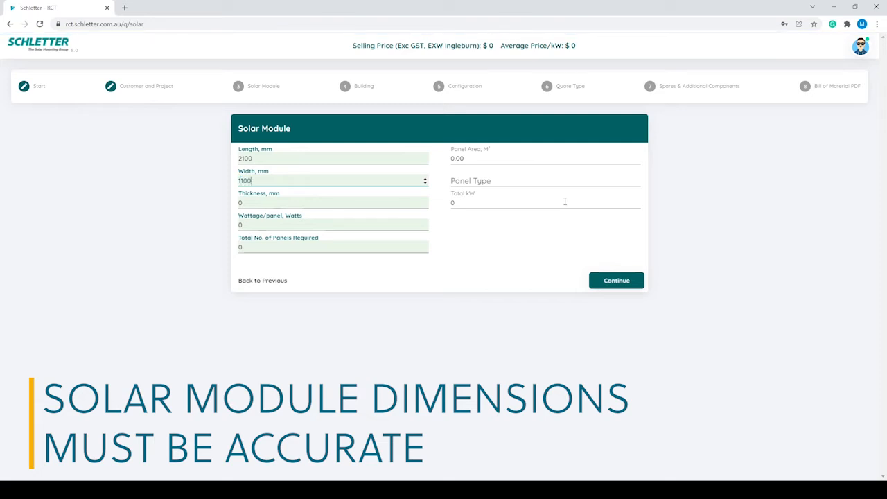
key("Tab")
type("35")
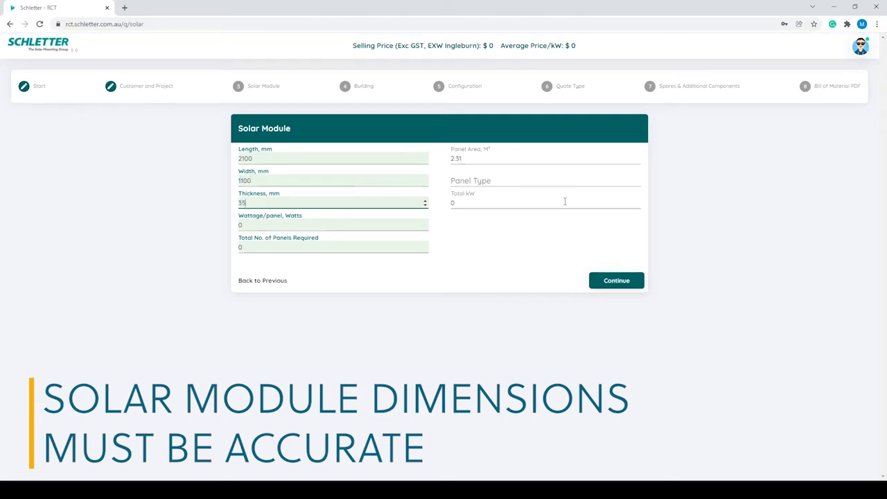
key("Tab")
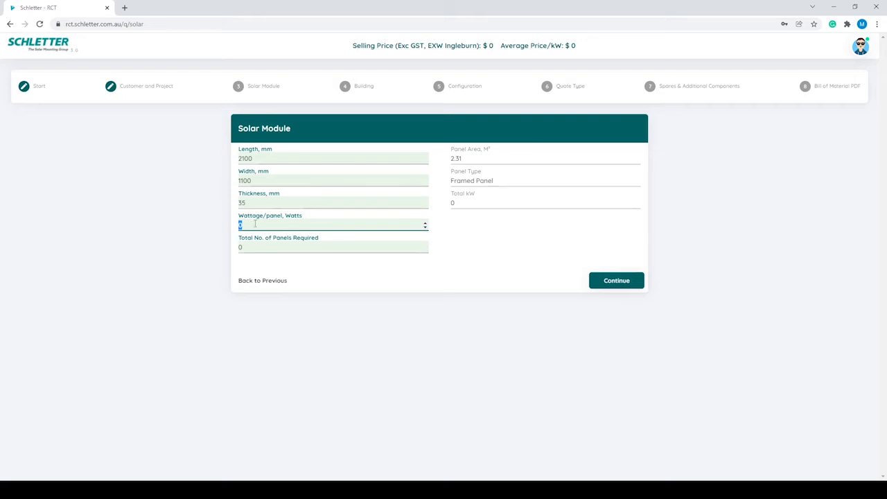
Set the wattage per panel to 400 W and the number of panels required to 16, and continue to the building information.
left_click_drag(578, 45, 498, 45)
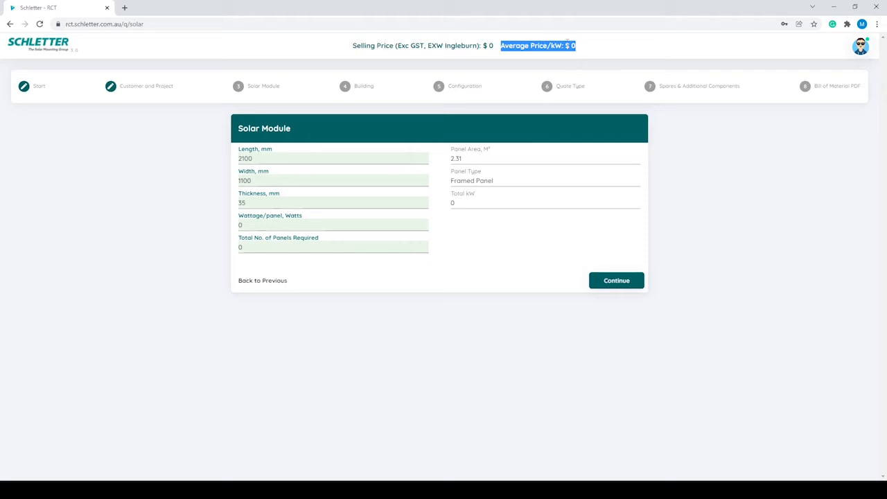
left_click(581, 47)
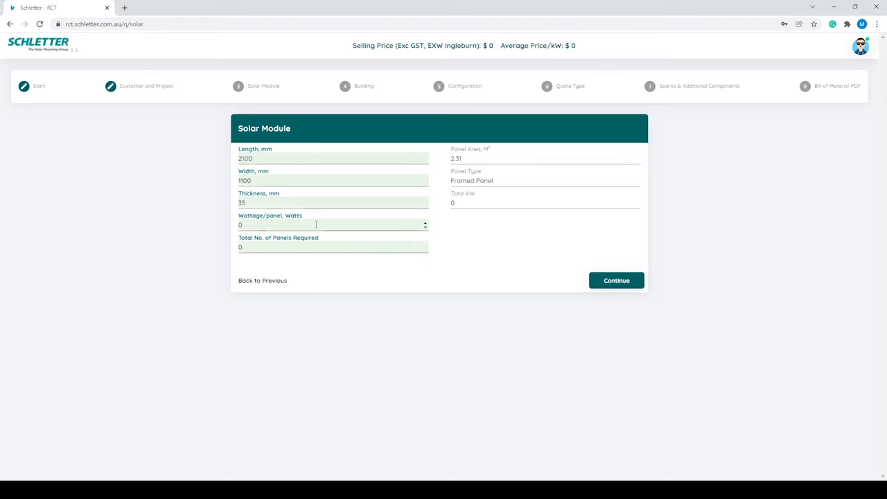
left_click_drag(263, 226, 208, 228)
type("400")
left_click(271, 248)
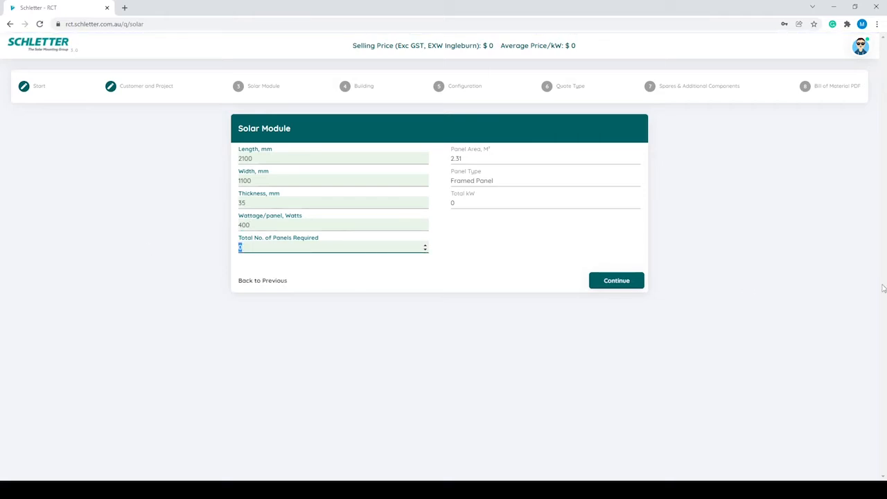
type("16")
key("Return")
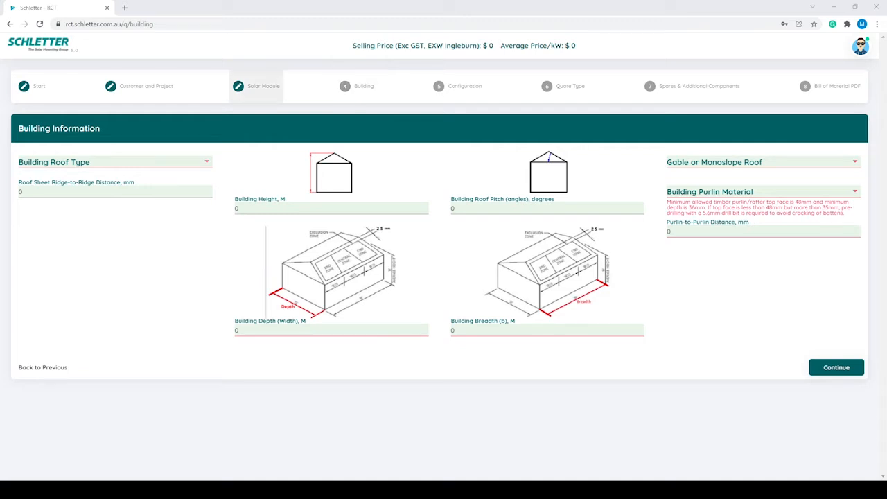
Review the earlier Solar Module, Customer and Project, and Start pages and return to the building information.
left_click(267, 89)
left_click(144, 90)
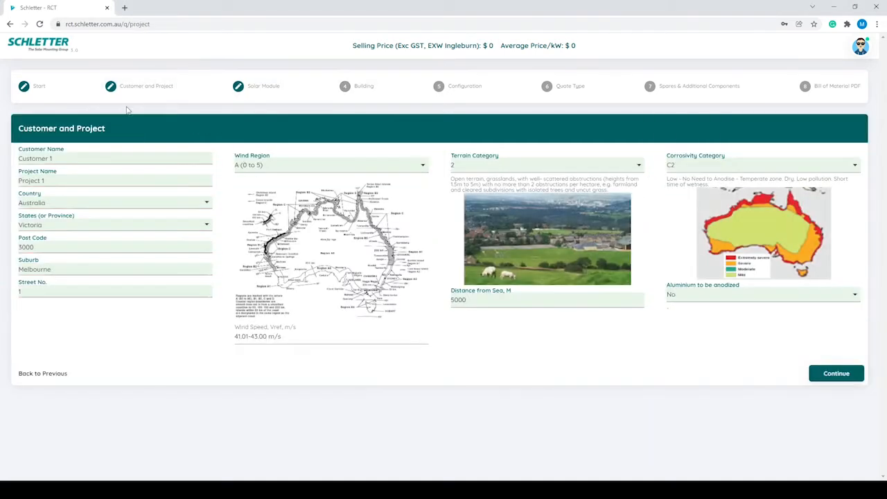
left_click(39, 89)
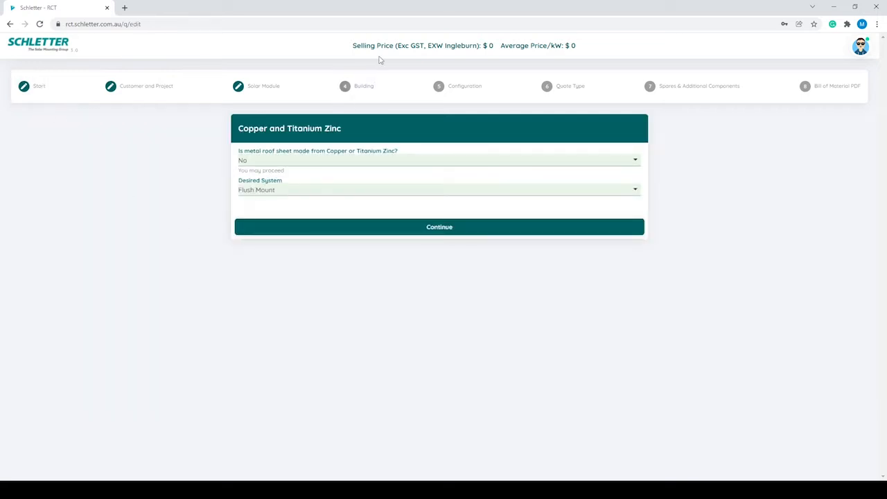
left_click(367, 88)
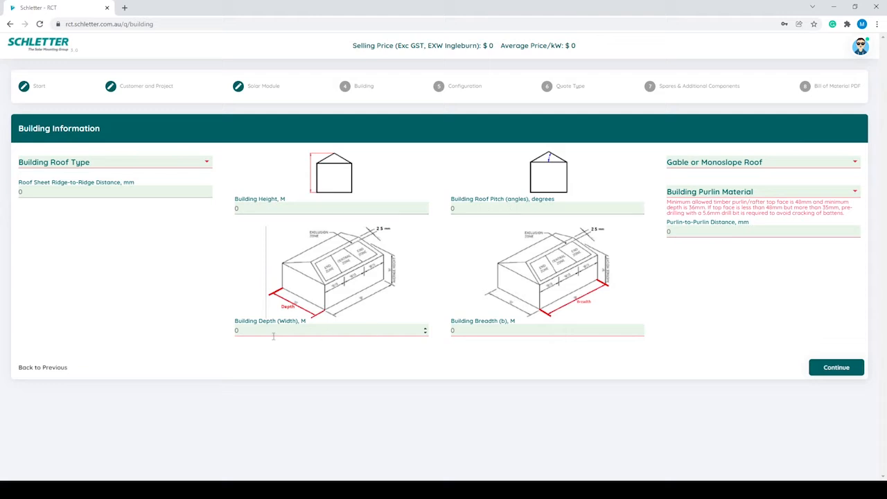
Try the Corrugated, Concrete - Penetration allowed and Bitumen/Membrane roof types in turn and switch back to Corrugated.
left_click(140, 167)
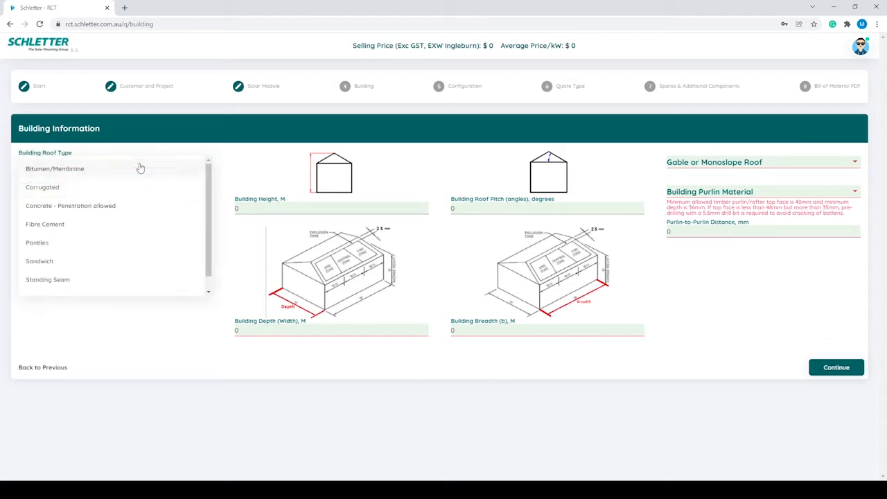
left_click(60, 189)
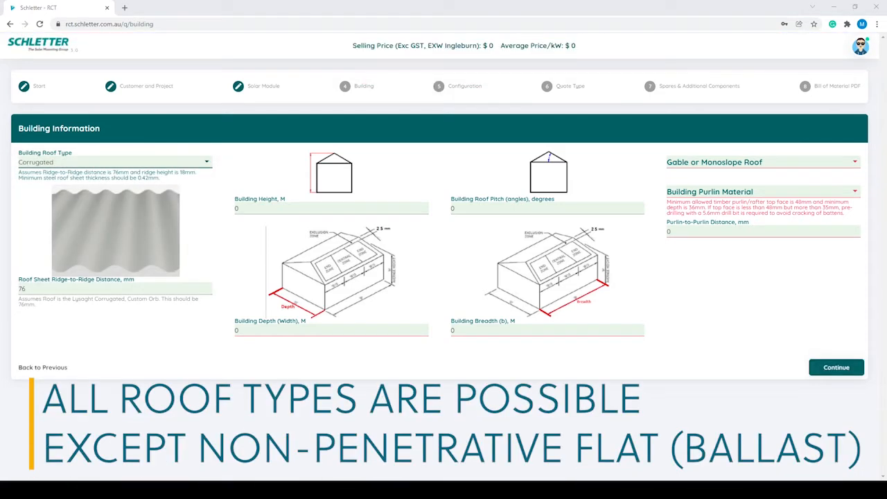
left_click(119, 165)
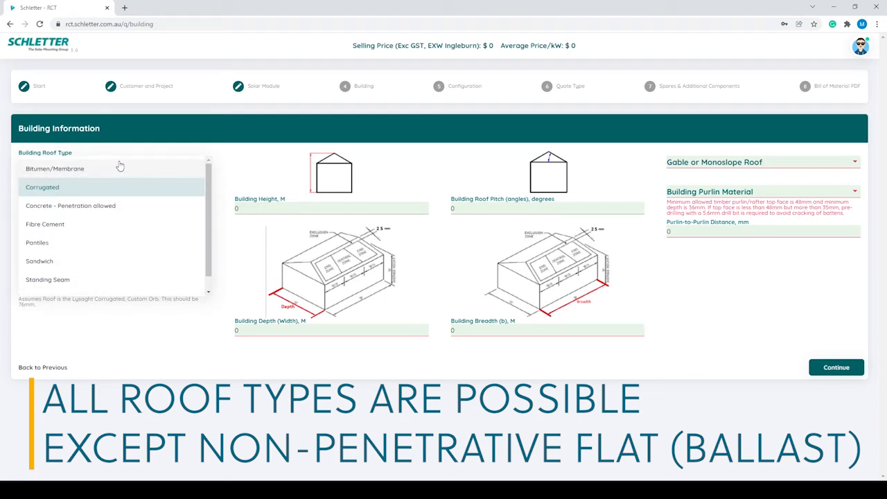
left_click(104, 206)
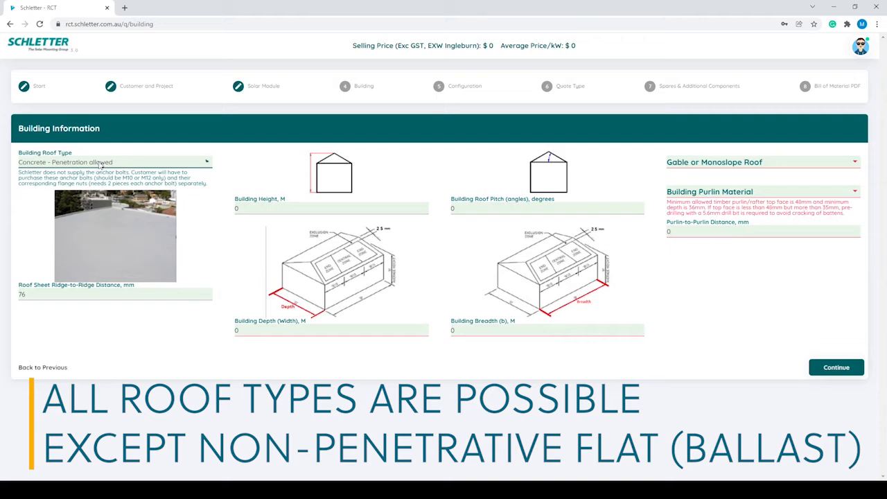
left_click(101, 165)
left_click(104, 172)
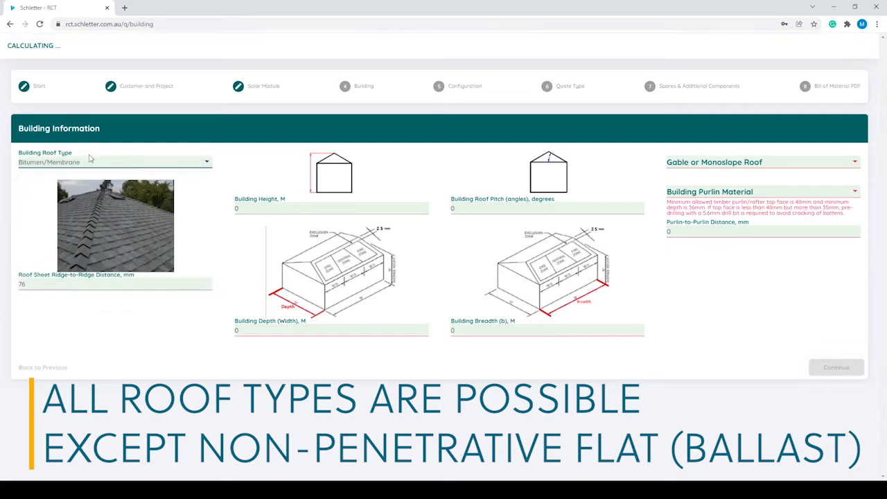
left_click(69, 166)
left_click(67, 194)
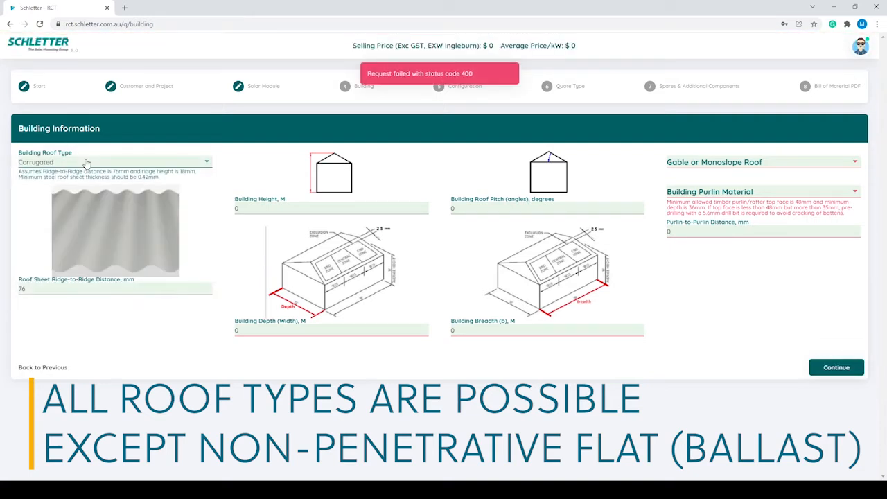
Try the Fibre Cement, Standing Seam and Trapezoidal Sheet roof types in turn to compare their notes and pictures.
left_click(86, 163)
left_click(69, 224)
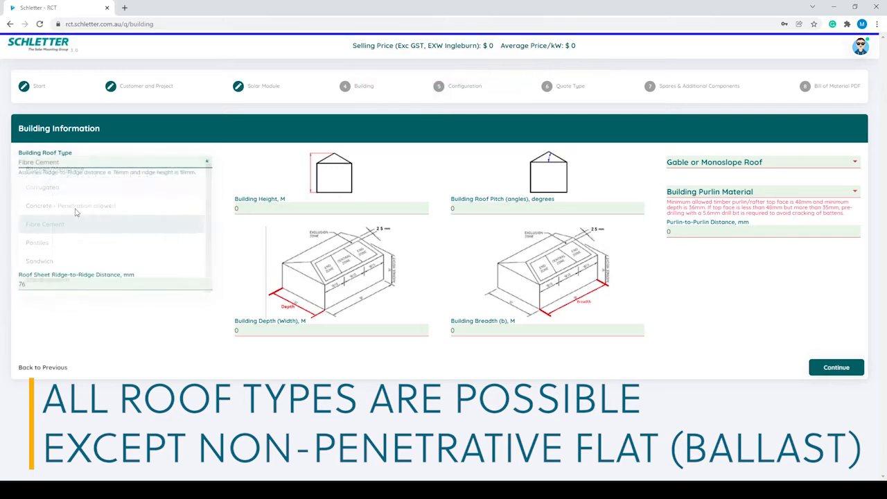
left_click(96, 165)
scroll(71, 267, "down", 1)
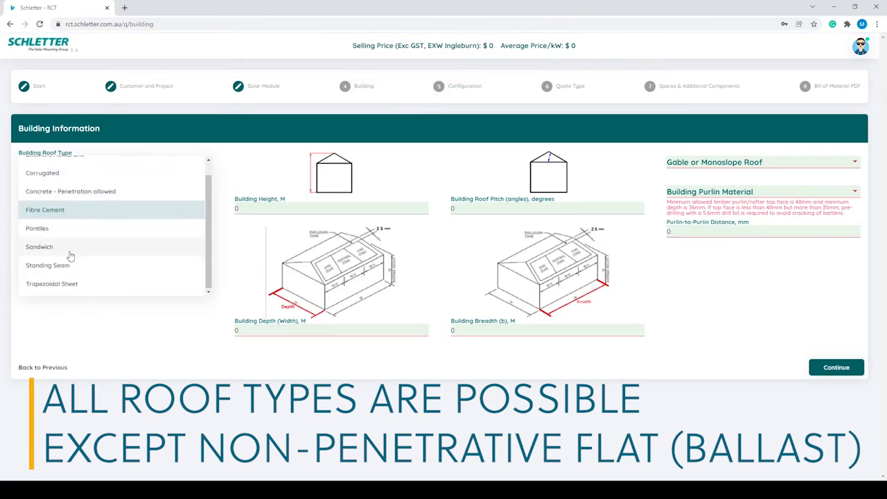
left_click(75, 262)
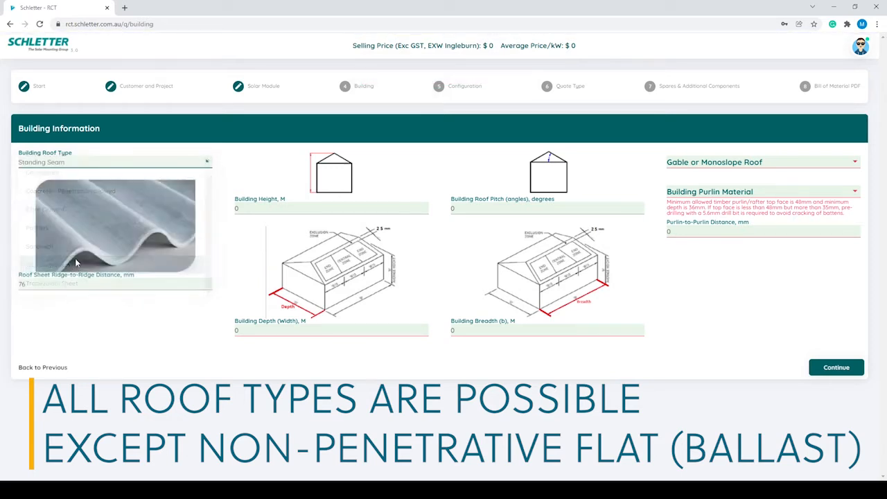
left_click(83, 164)
left_click(58, 289)
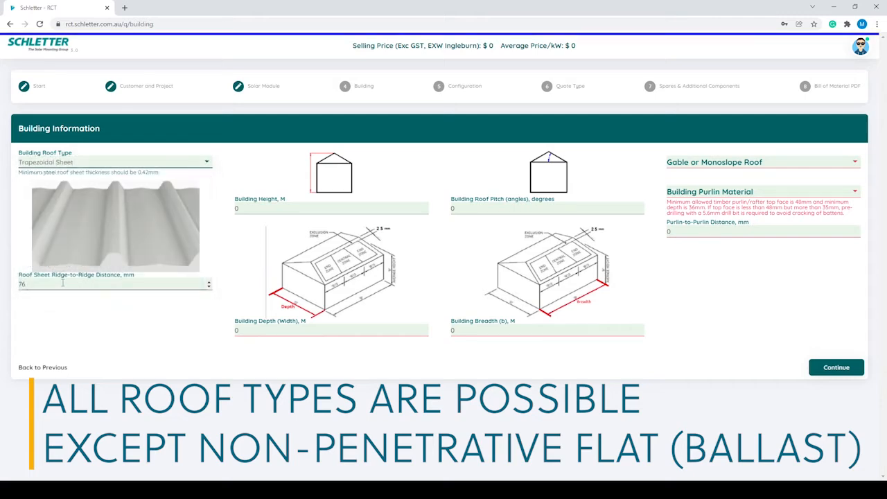
Try the Pantiles and Sandwich roof types and return the building roof type to Corrugated.
left_click(94, 165)
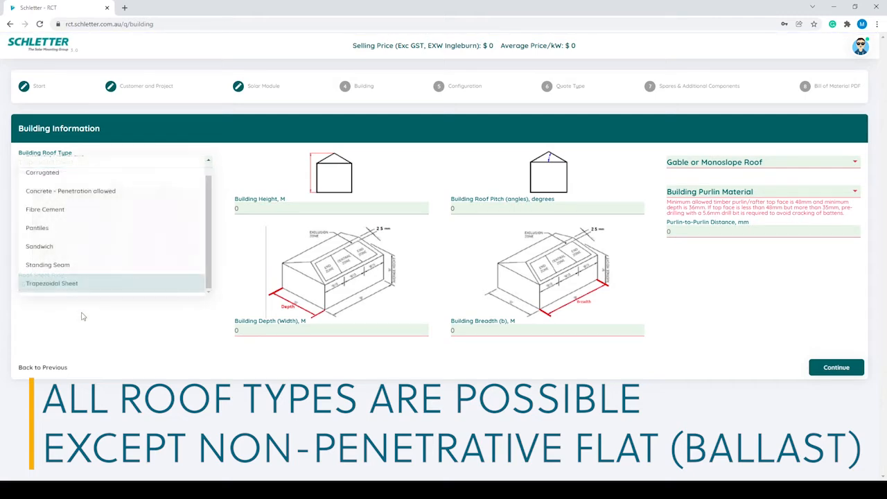
left_click(50, 226)
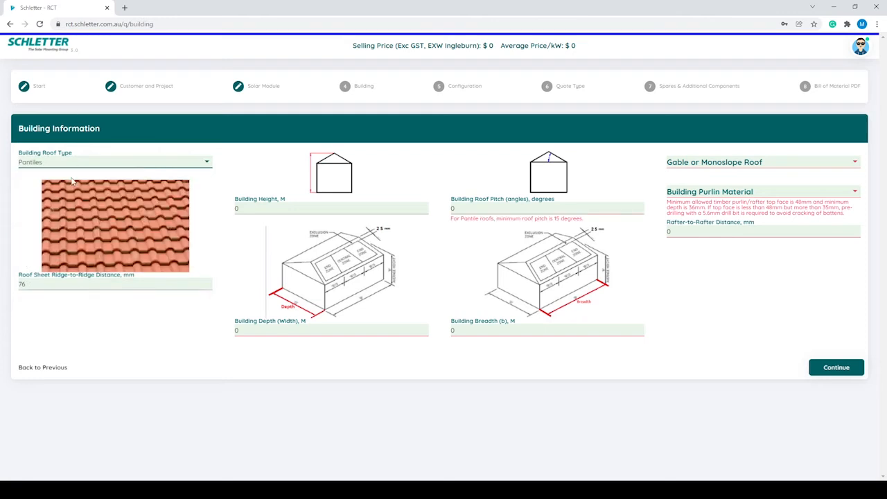
left_click(74, 165)
left_click(48, 246)
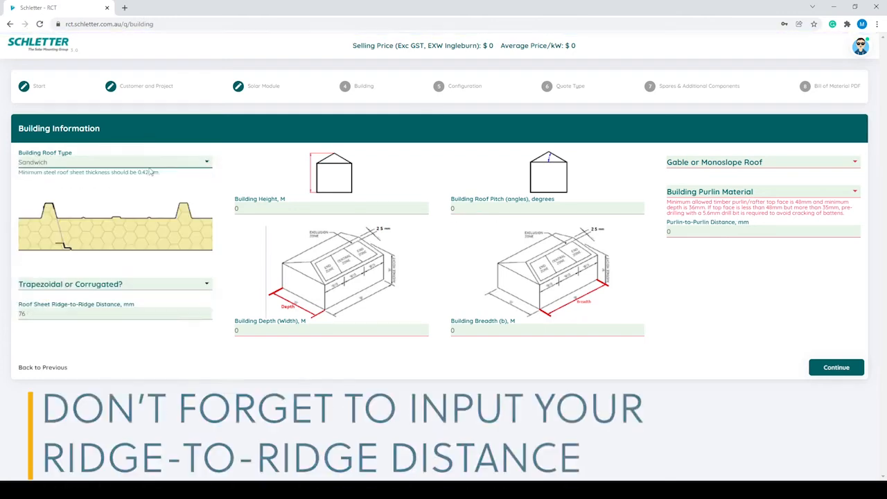
left_click(98, 167)
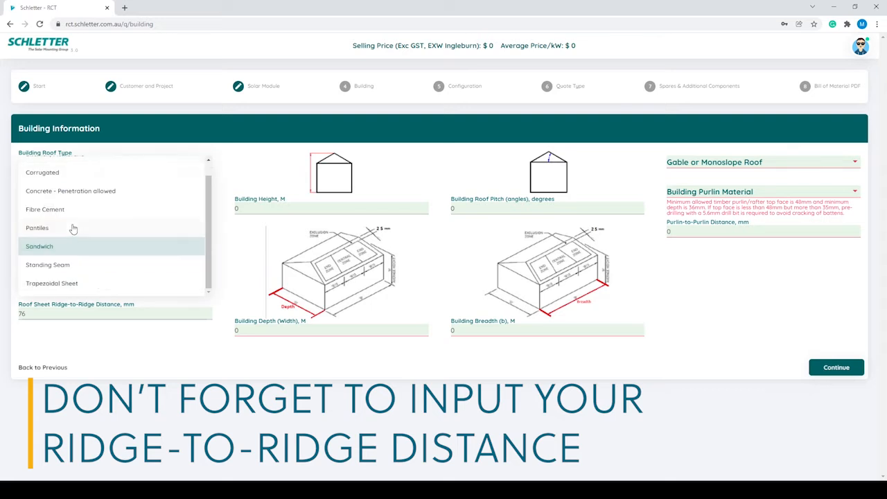
left_click(58, 178)
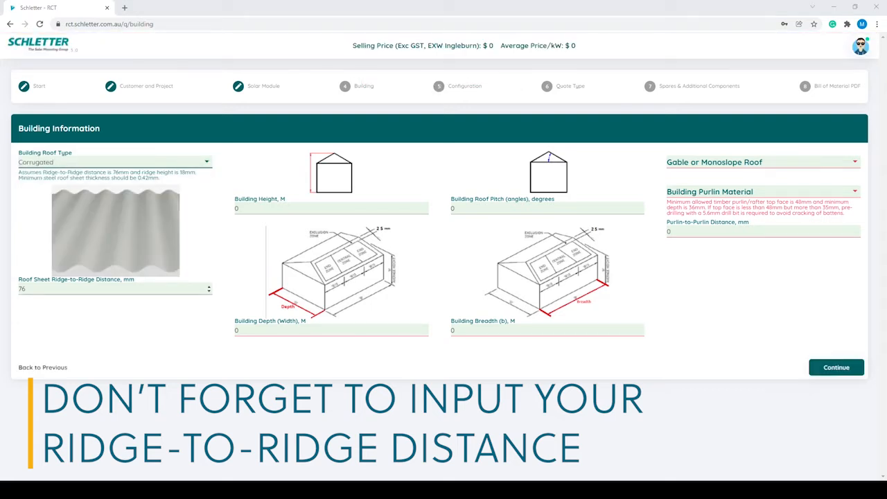
Check the roof sheet's ridge-to-ridge distance field and set the building roof type to Standing Seam.
double_click(62, 289)
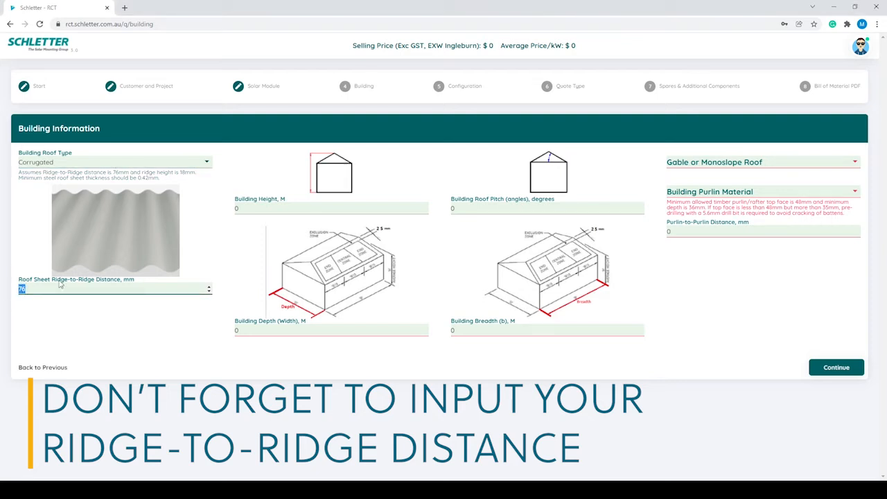
left_click(96, 162)
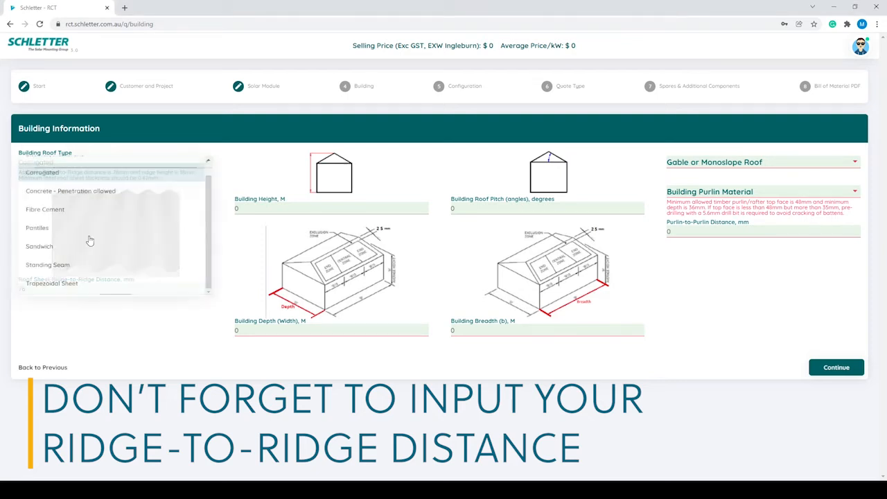
left_click(48, 265)
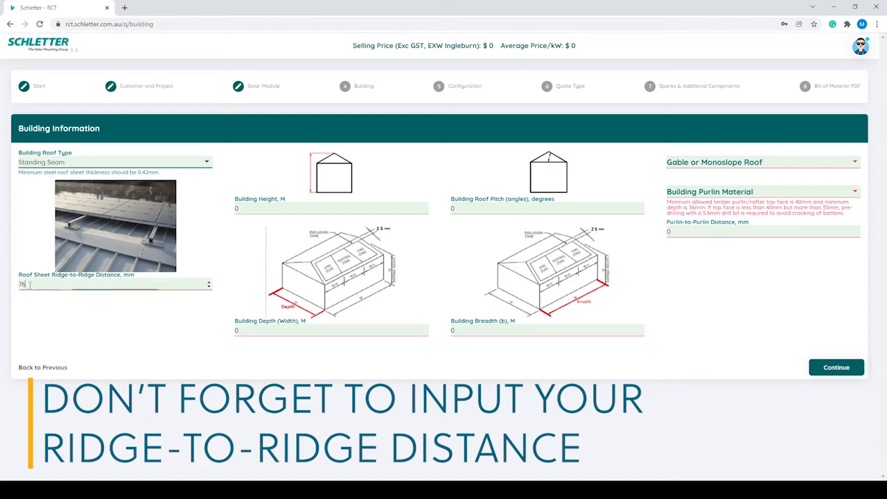
Enter 233 mm as the roof sheet's ridge-to-ridge distance and return the building roof type to Corrugated.
double_click(22, 285)
type("233")
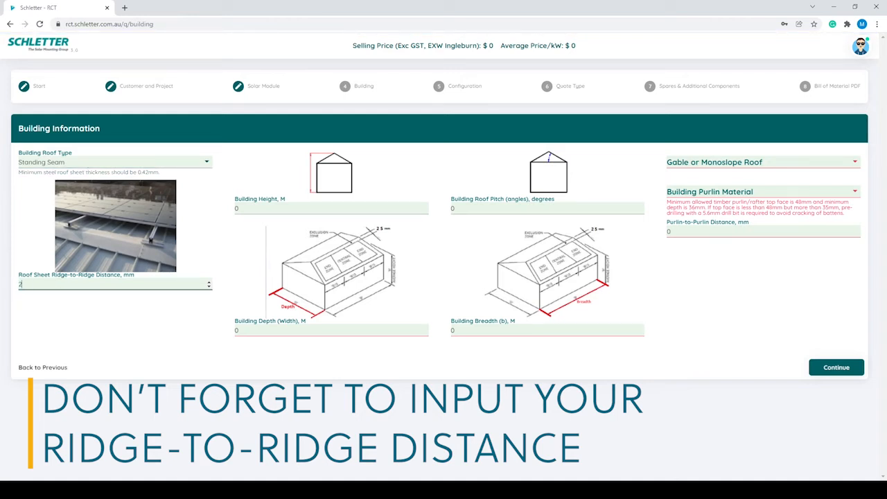
left_click(89, 164)
left_click(55, 172)
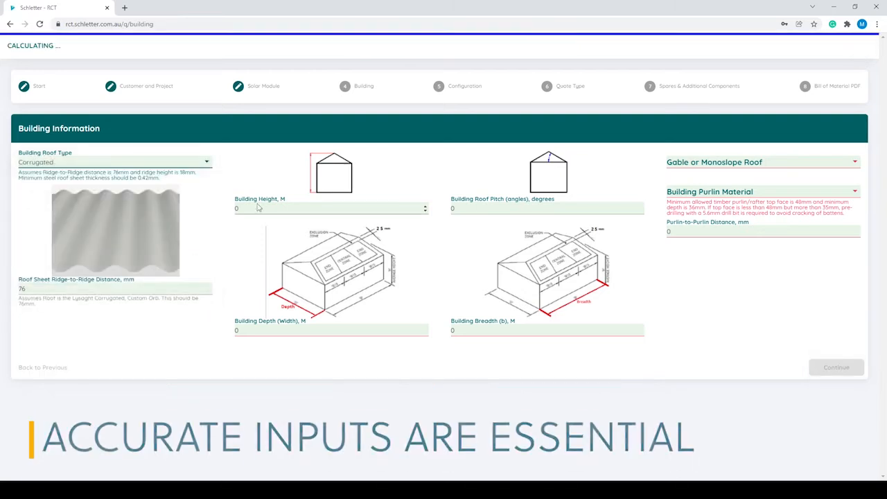
Set the building height to 5 m and the building roof pitch to 22 degrees.
left_click(389, 208)
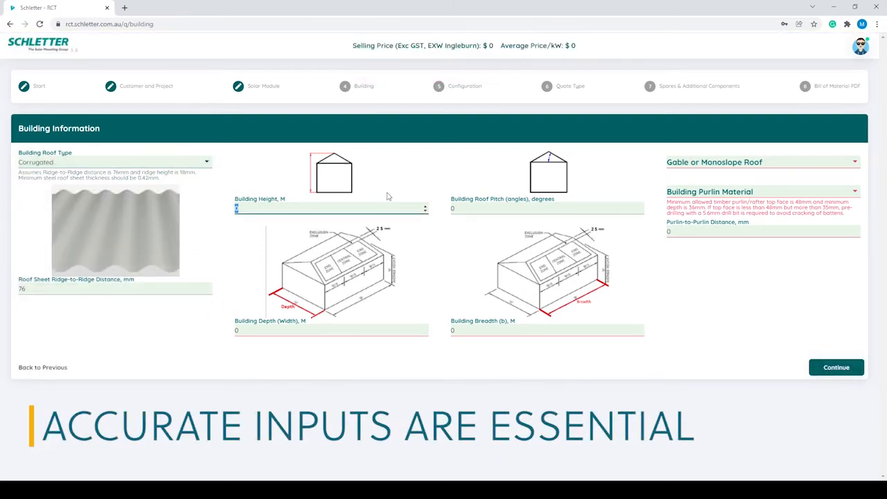
type("5")
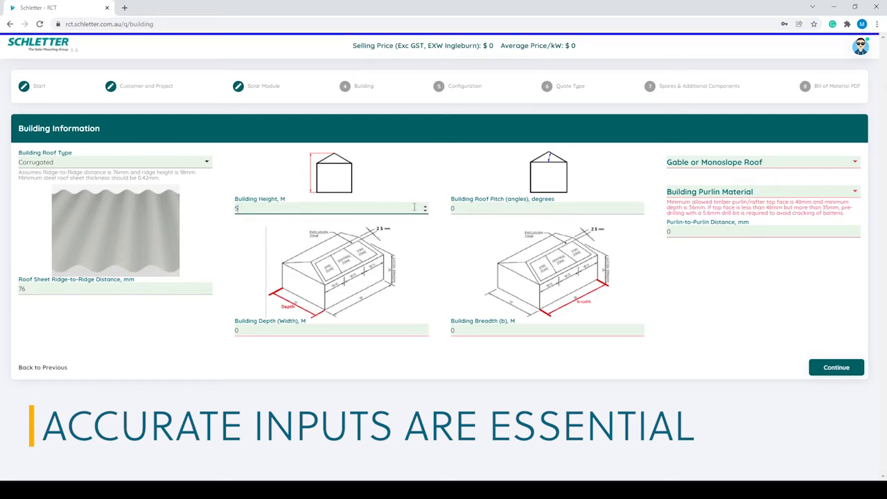
left_click(483, 208)
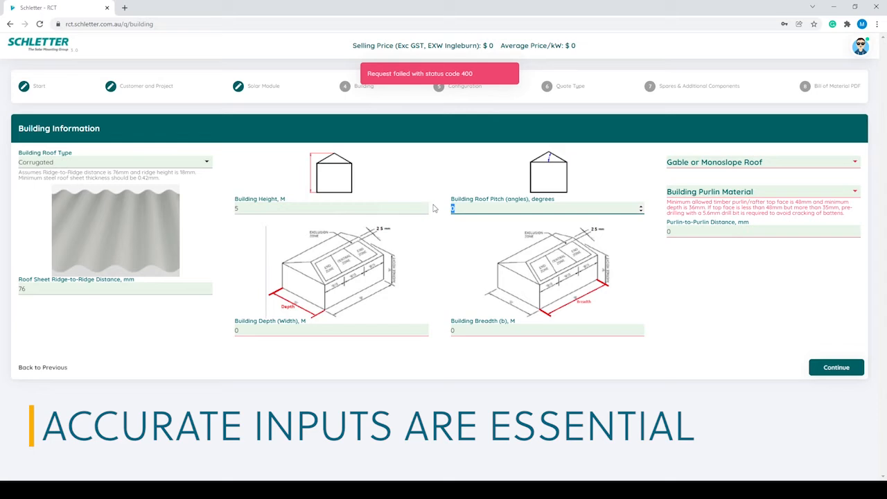
type("22")
Set the building depth (width) to 10 m and the building breadth to 15 m.
key("Tab")
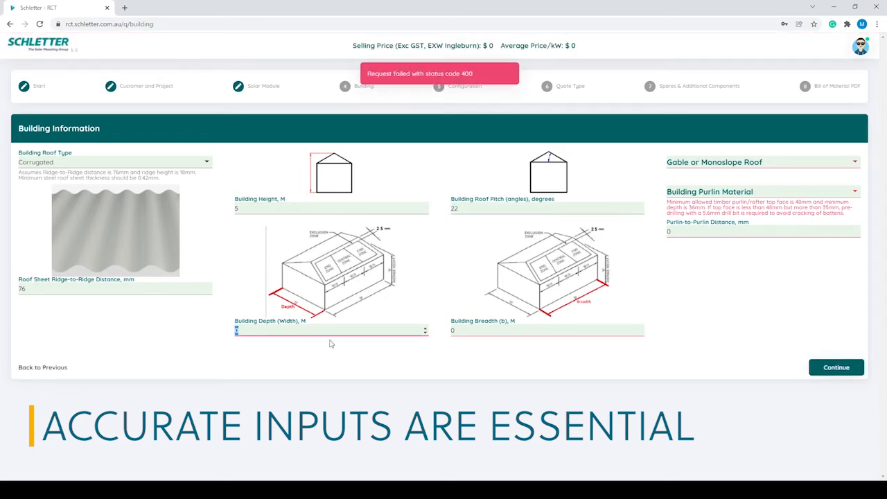
type("10")
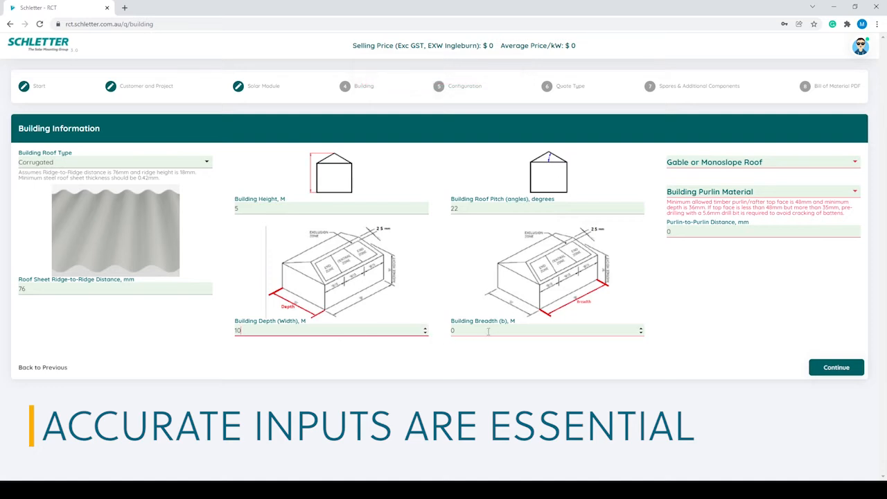
key("Tab")
type("15")
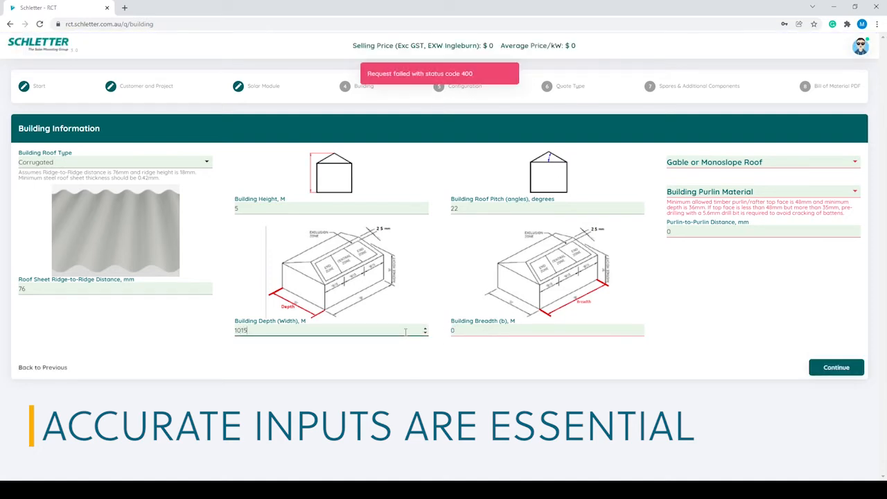
key("BackSpace")
key("BackSpace")
left_click(468, 331)
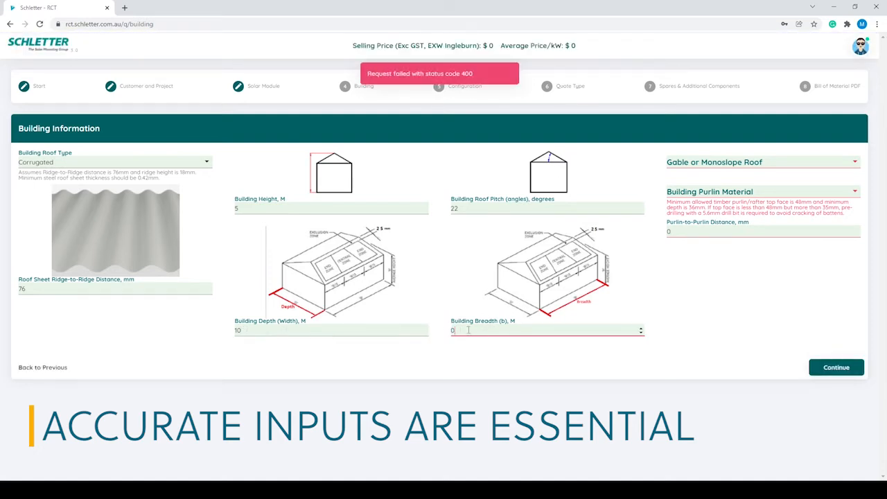
key("BackSpace")
type("15")
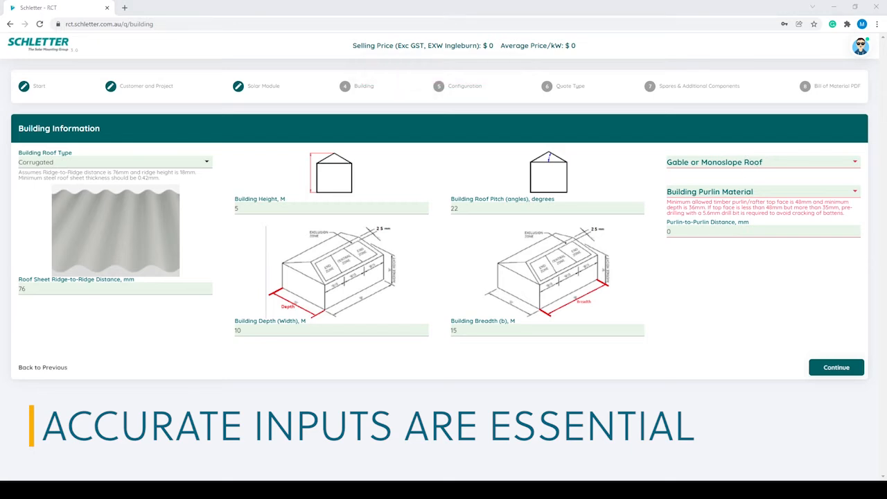
Try the Gable roof shape and set the building's roof to Monoslope.
left_click(711, 165)
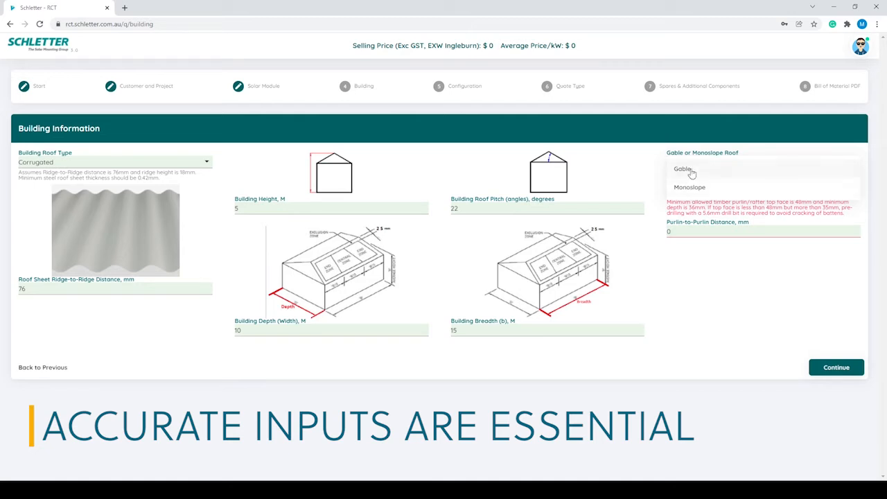
left_click(707, 170)
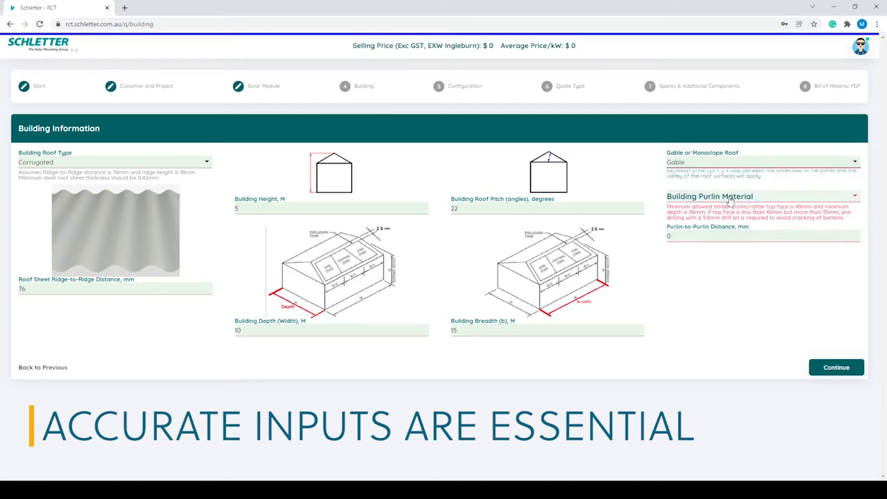
left_click(728, 165)
left_click(699, 190)
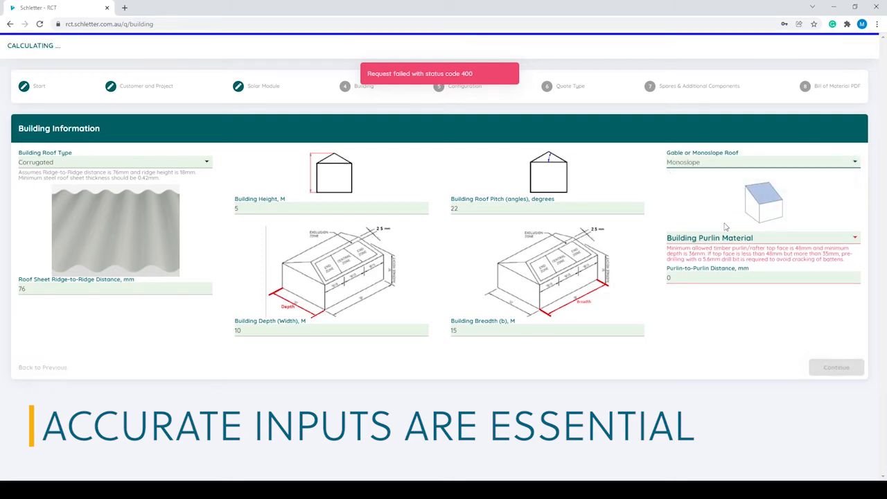
Choose Steel as the building purlin material with a 1200 mm purlin-to-purlin distance and continue to the configuration stage.
left_click(759, 241)
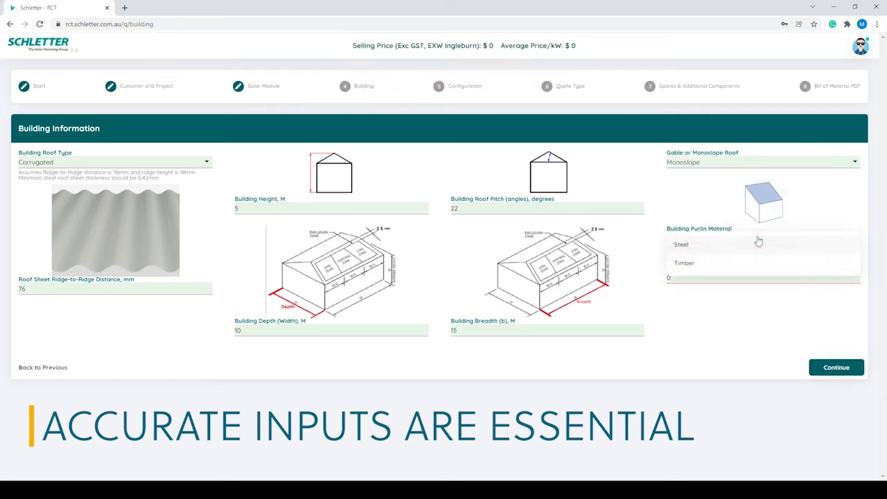
left_click(705, 252)
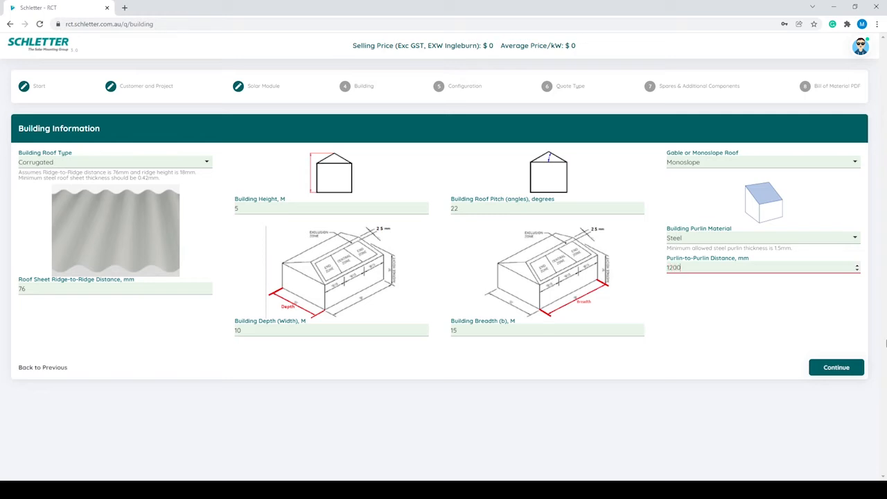
left_click(700, 307)
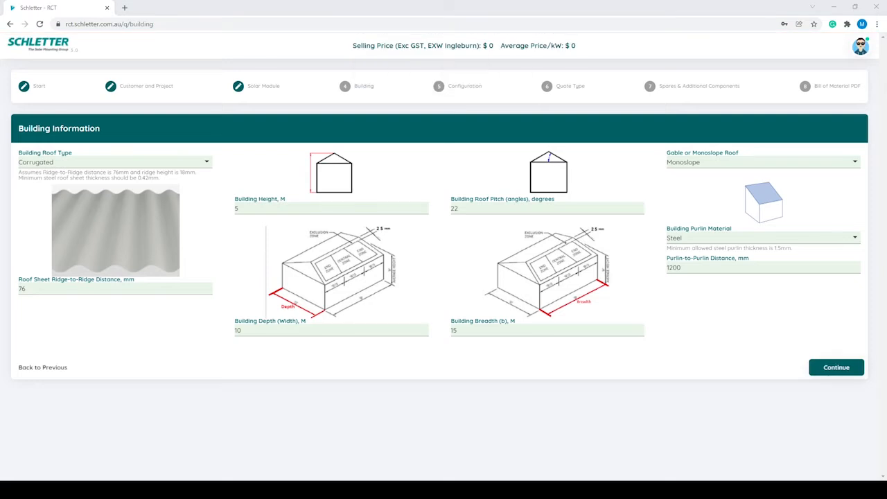
left_click(838, 367)
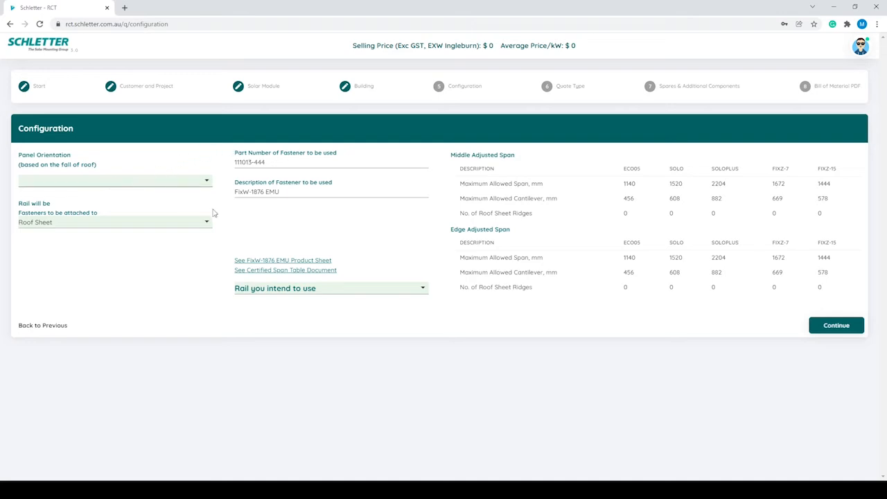
Choose the Eco05 rail and try the Portrait and Landscape panel orientations in turn.
left_click(311, 294)
left_click(256, 301)
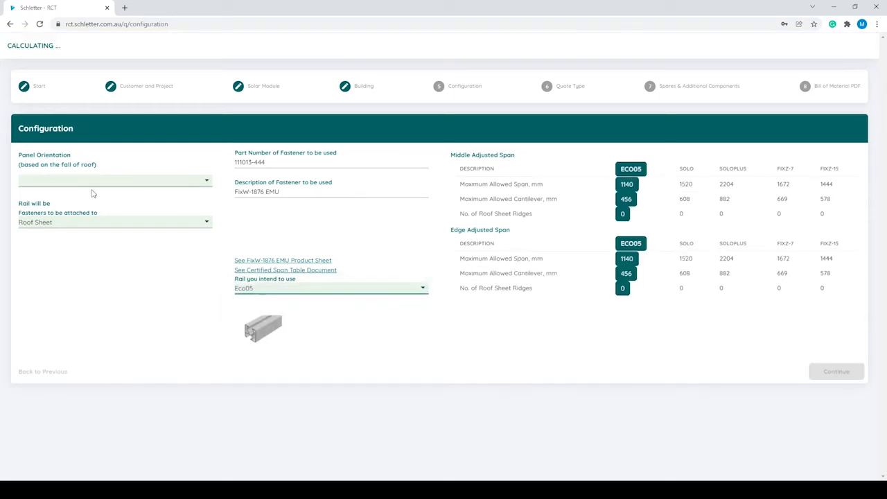
left_click(95, 182)
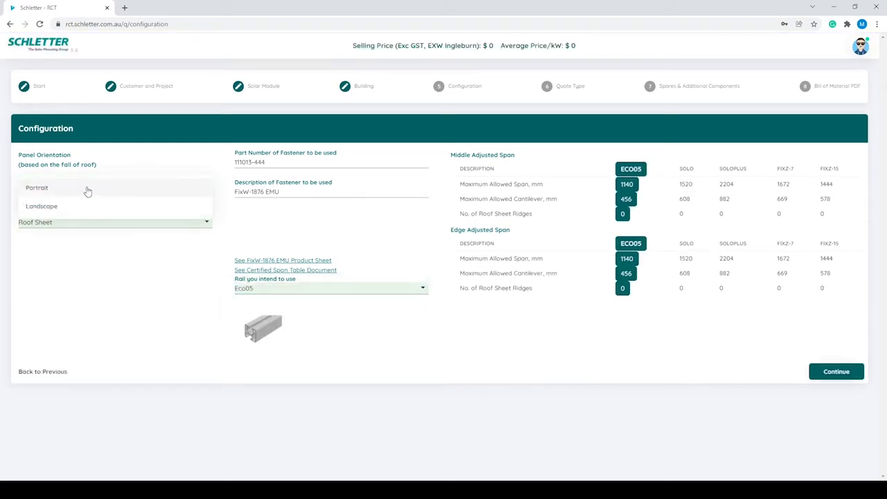
left_click(88, 189)
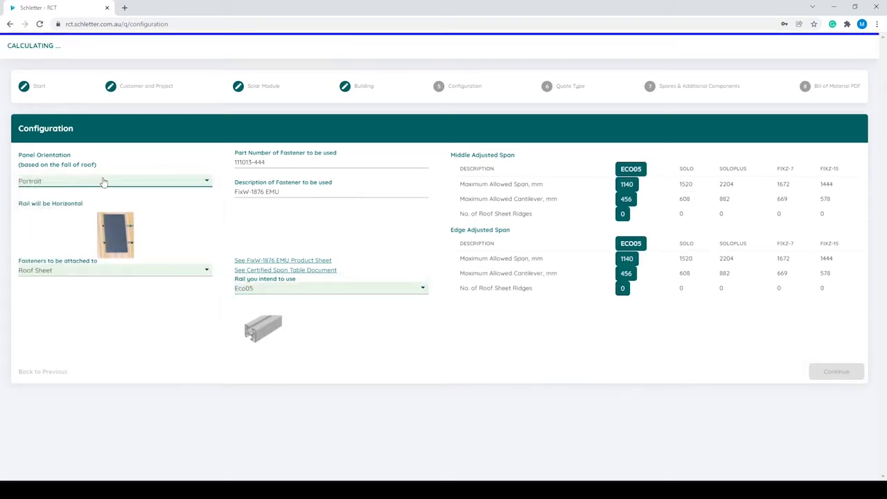
left_click(103, 181)
left_click(46, 207)
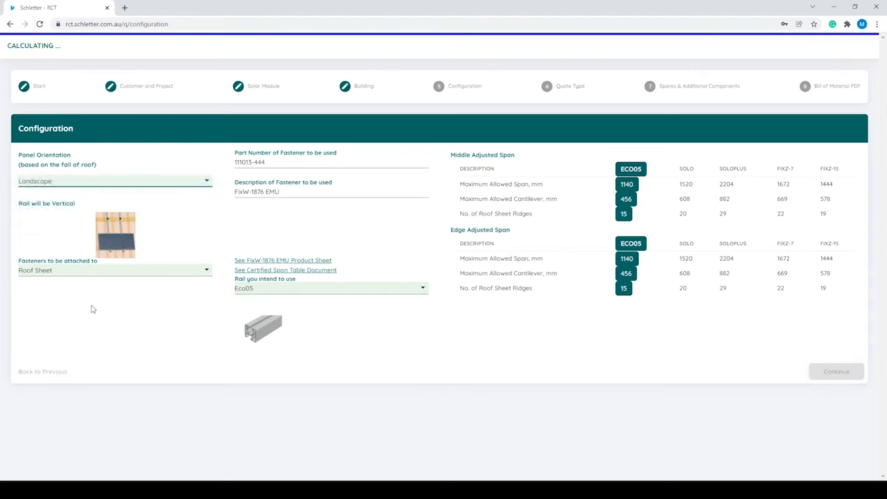
Attach the fasteners to the Substructure and choose SoloPlus as the rail.
left_click(95, 275)
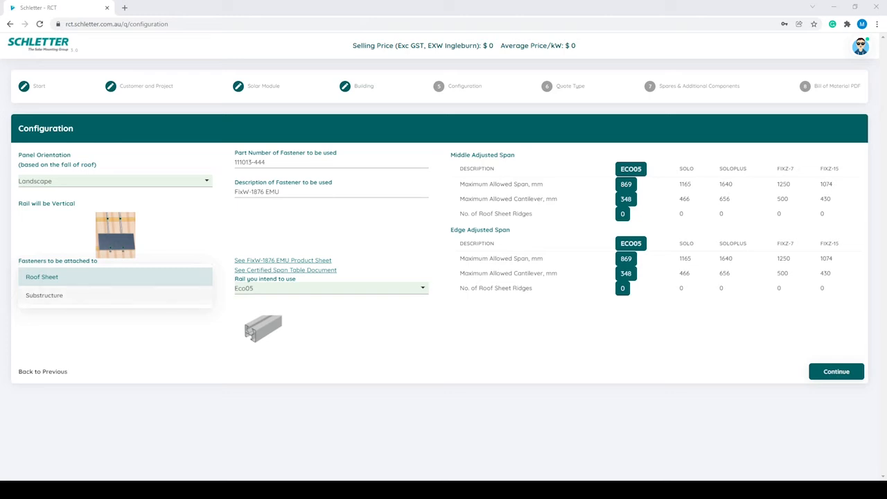
left_click(62, 295)
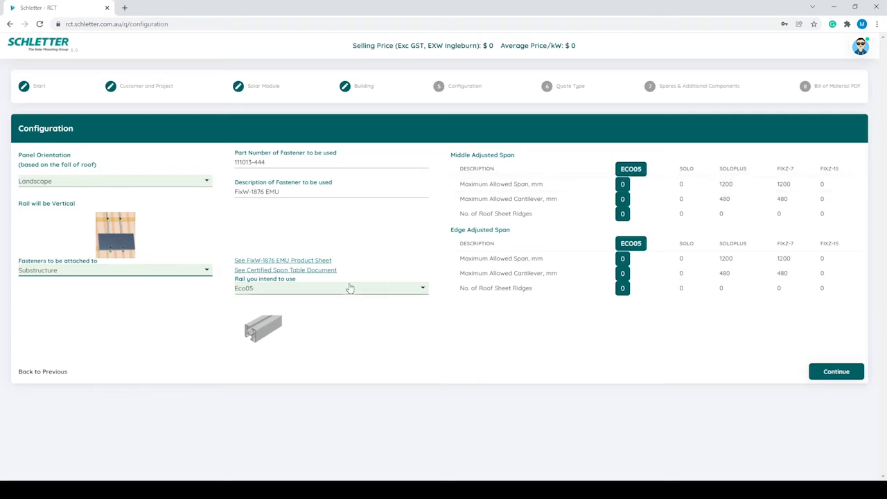
left_click(313, 291)
left_click(259, 333)
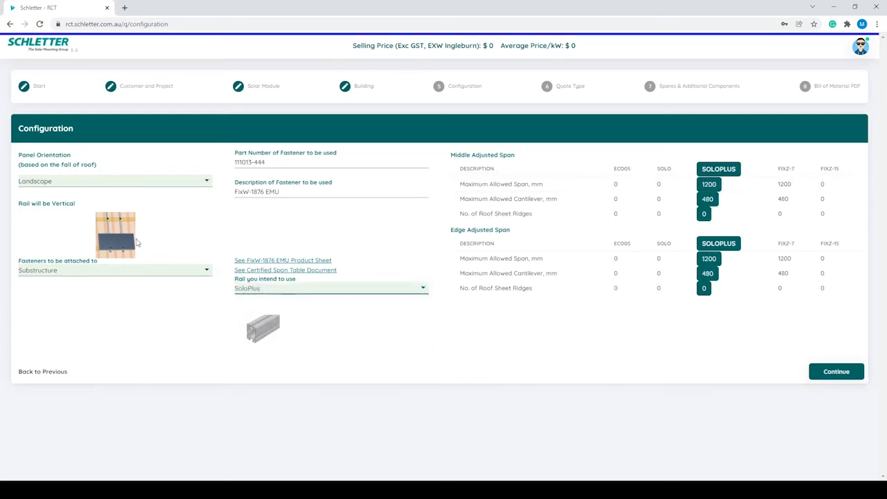
Try the Portrait panel orientation with the SoloPlus rail and switch back to Landscape.
left_click(90, 182)
left_click(90, 186)
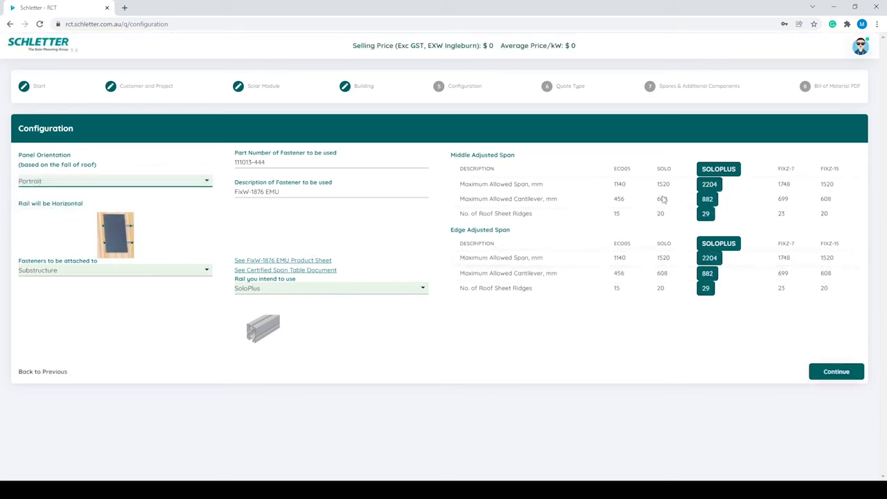
left_click(127, 185)
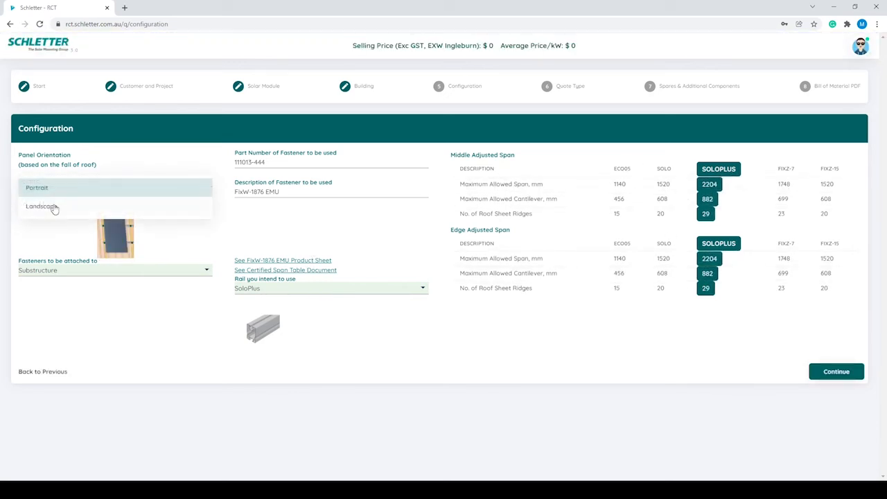
left_click(54, 208)
Try attaching the fasteners to the Roof Sheet and settle on Portrait orientation, Substructure attachment and the Solo rail.
left_click(69, 270)
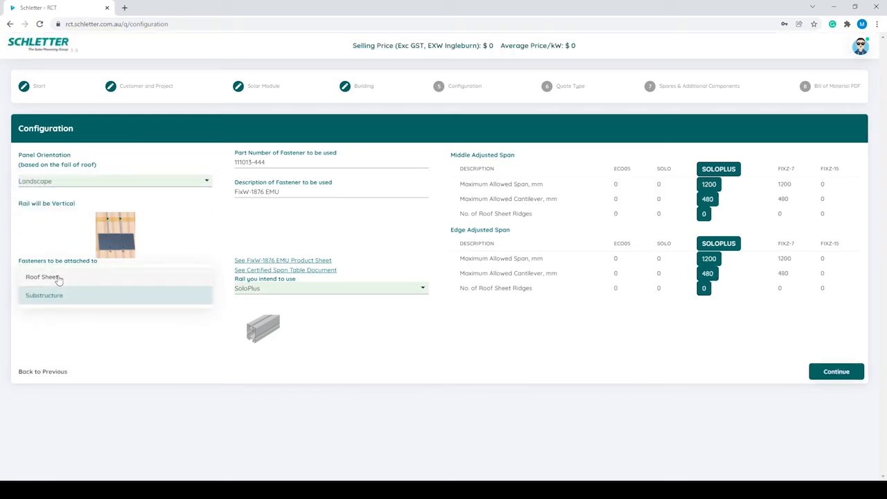
left_click(59, 278)
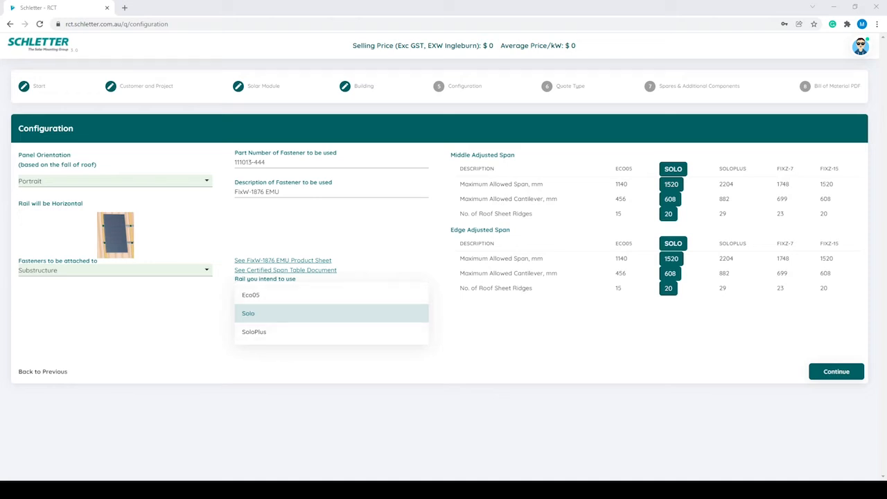
left_click(248, 313)
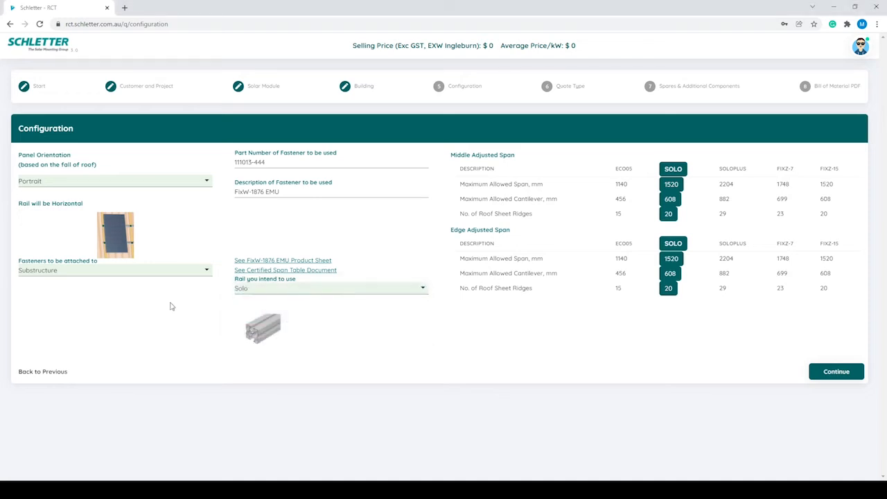
Open the FixW-1876 EMU product sheet and the certified span table document from the configuration page.
left_click(315, 261)
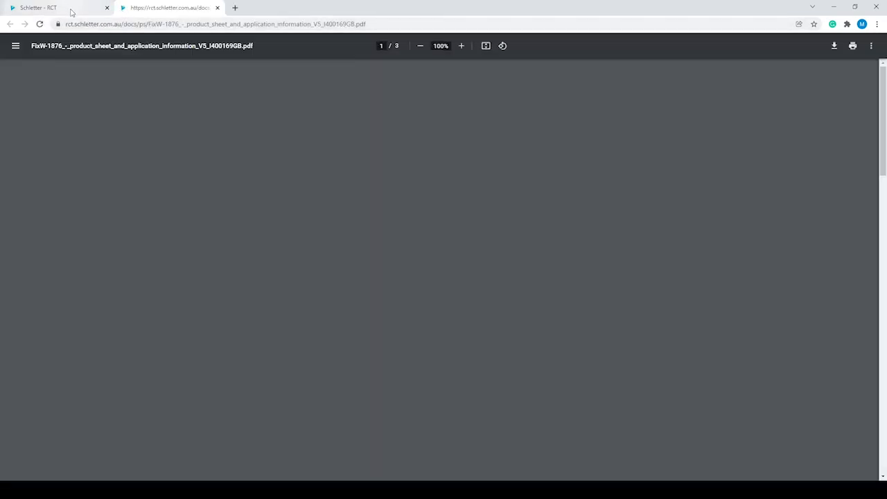
left_click(72, 10)
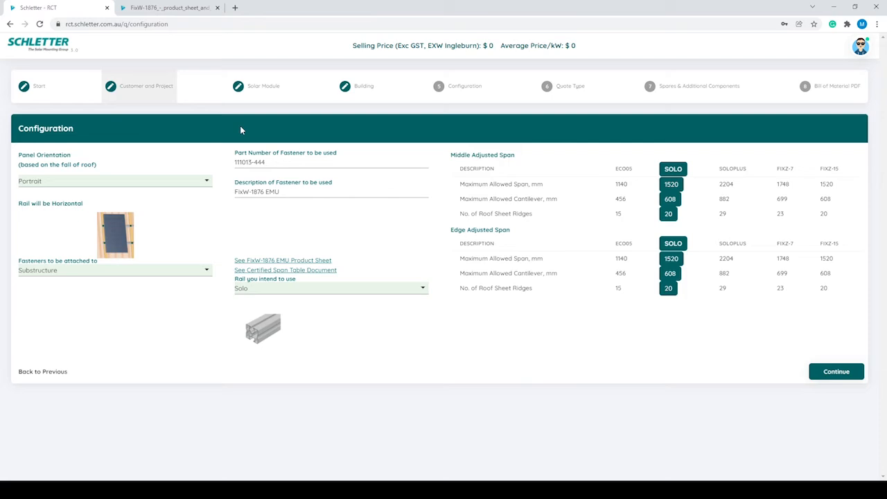
left_click(312, 271)
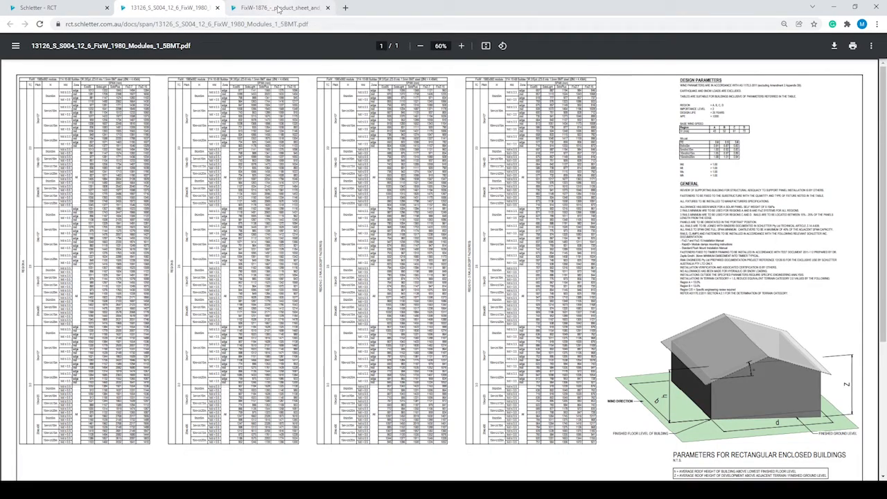
Look through the pages of the FixW-1876 product sheet and return to its first page.
left_click(279, 8)
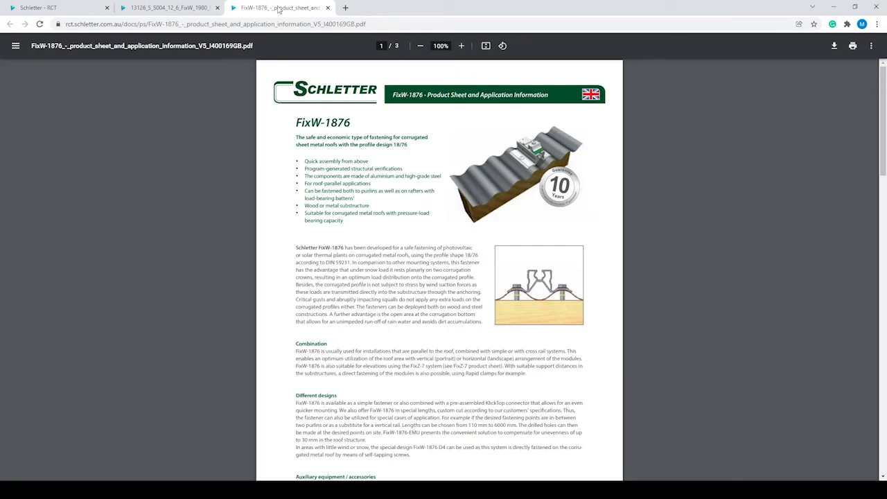
scroll(478, 212, "down", 15)
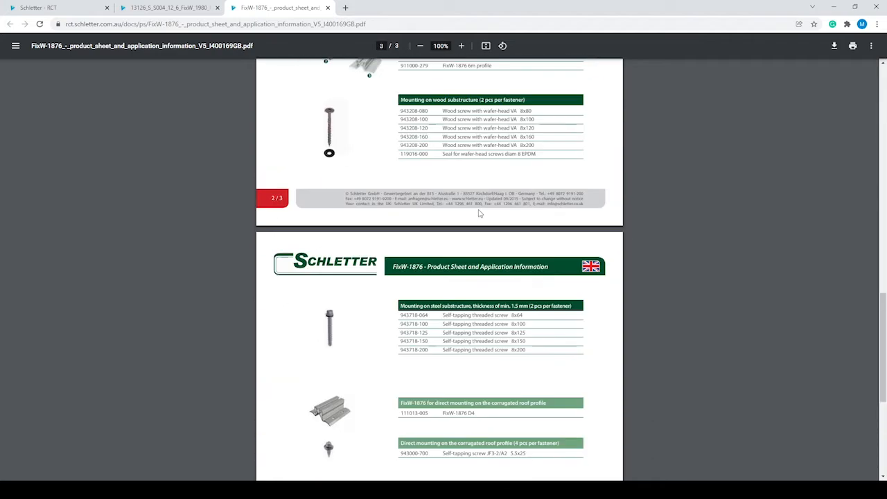
scroll(478, 213, "up", 15)
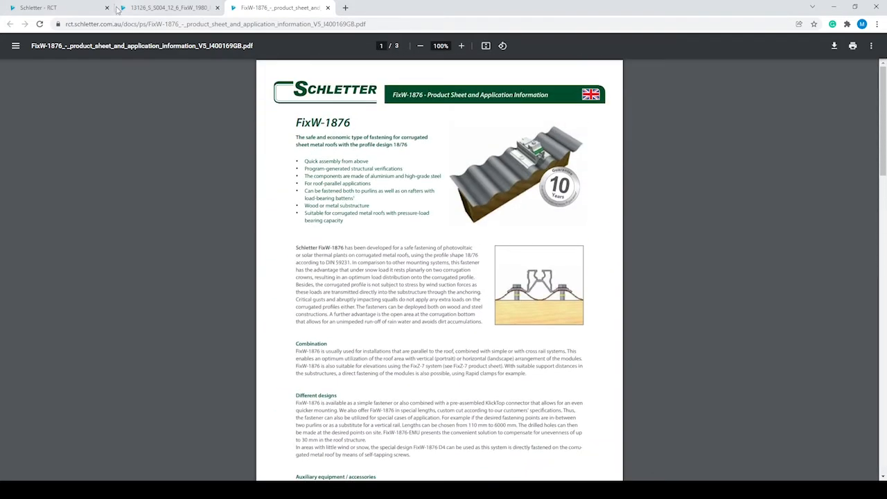
Return to the configuration page, accept the settings and set the quote type to Budgetary Quote.
left_click(68, 8)
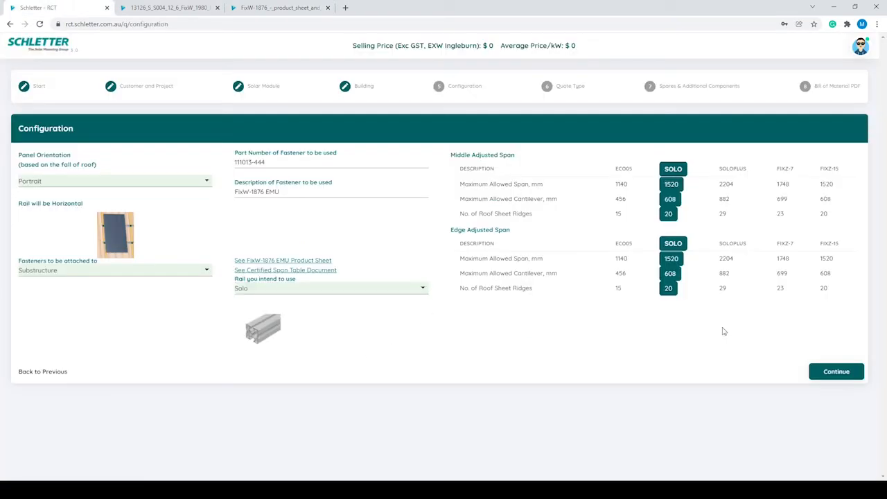
left_click(826, 371)
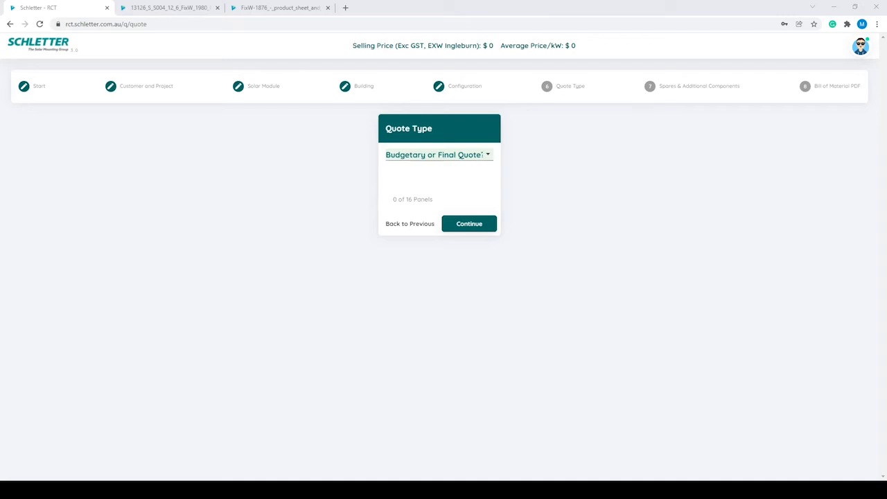
left_click(458, 158)
left_click(419, 166)
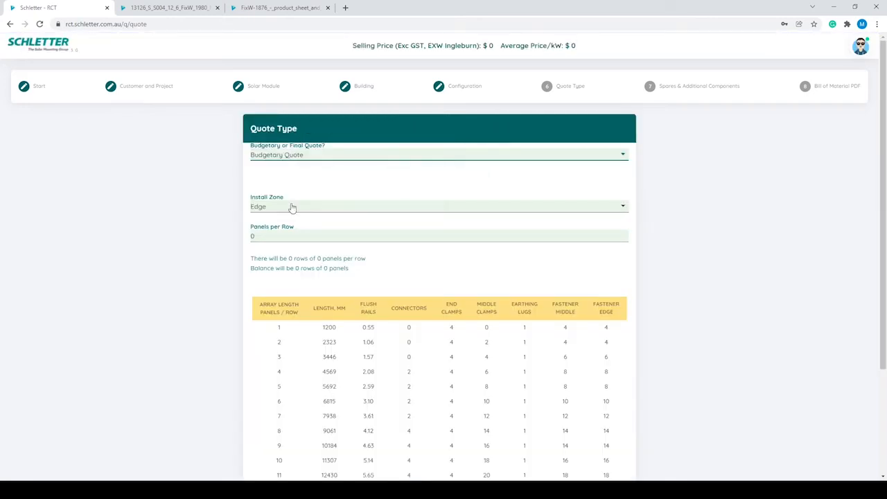
Set the budgetary quote's install zone to Middle with 8 panels per row.
left_click(267, 208)
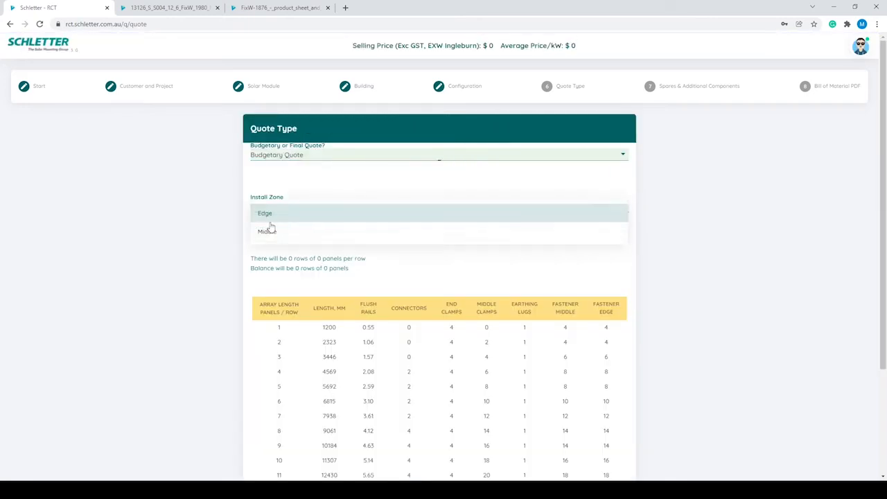
left_click(271, 230)
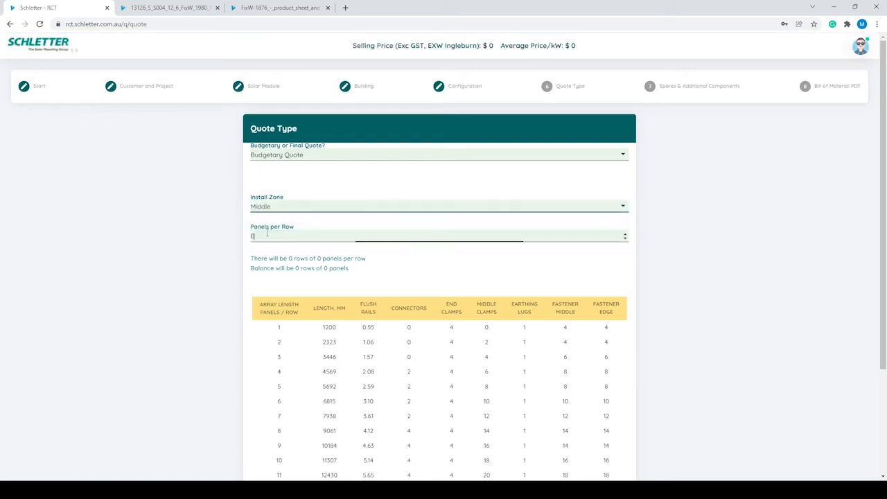
left_click(294, 238)
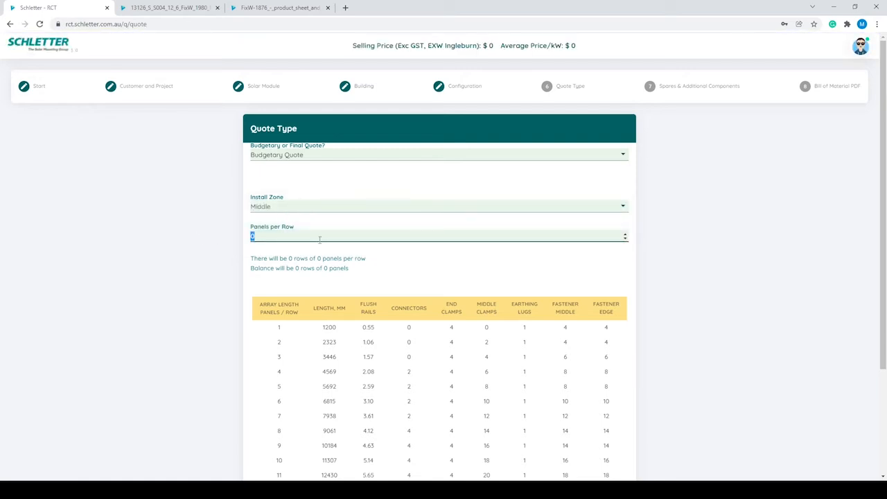
left_click(391, 262)
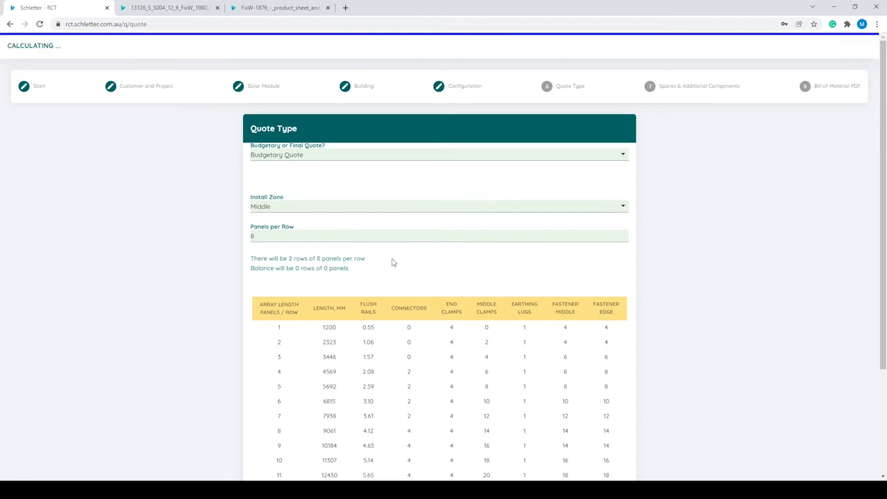
left_click_drag(289, 258, 307, 259)
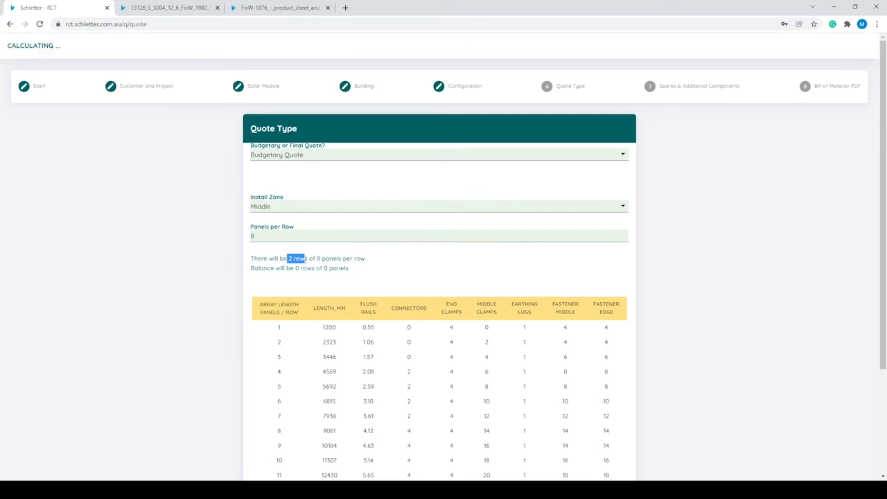
left_click(379, 263)
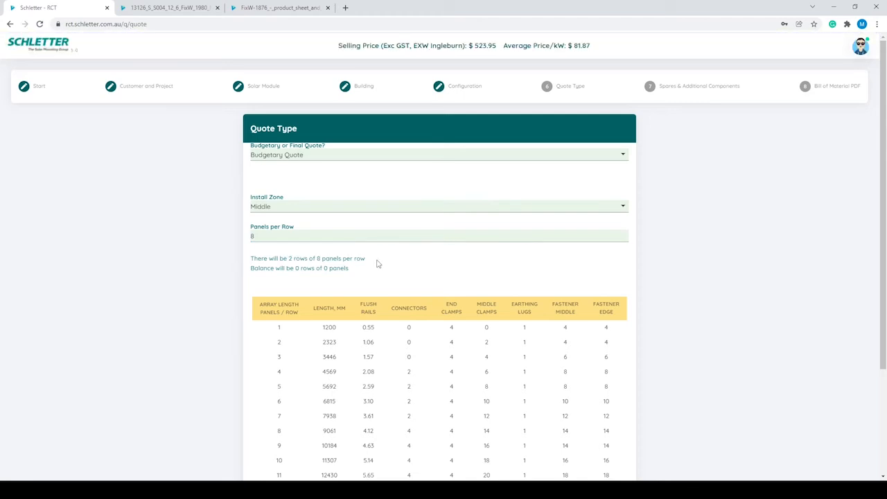
Change the quote type to Final Quote and enter 2 edge rows for the 8-panel array length.
left_click(288, 158)
left_click(298, 183)
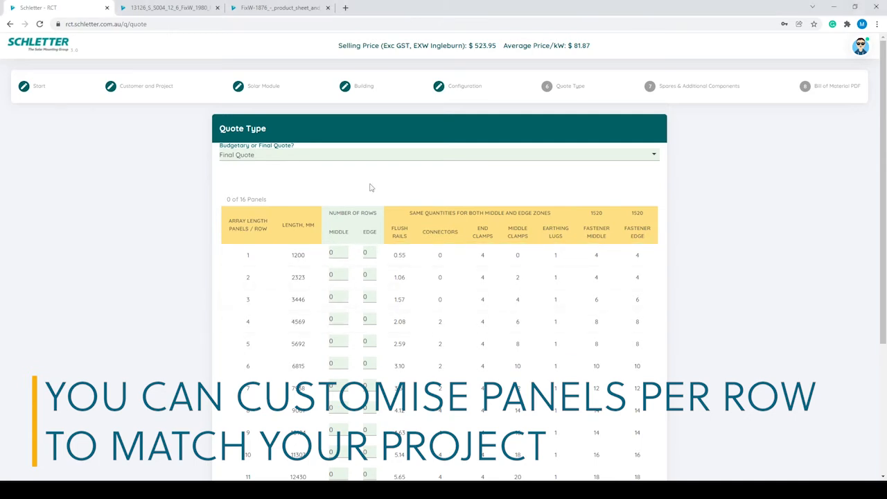
scroll(350, 305, "down", 2)
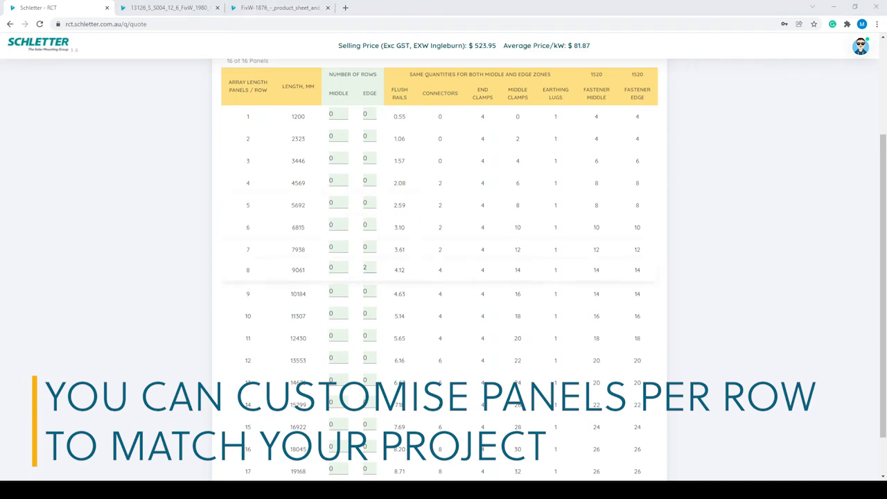
Try a different layout by clearing the 8-panel edge rows and entering 4 edge rows for the 4-panel array length.
double_click(365, 269)
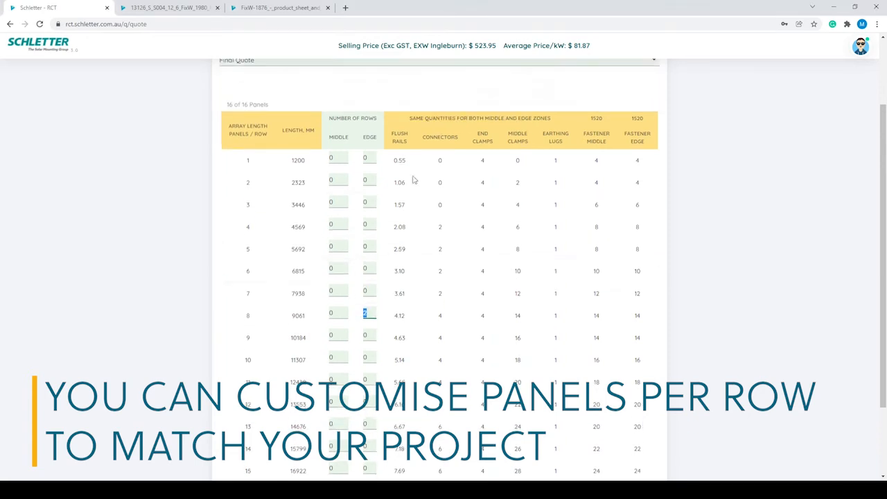
scroll(367, 271, "up", 1)
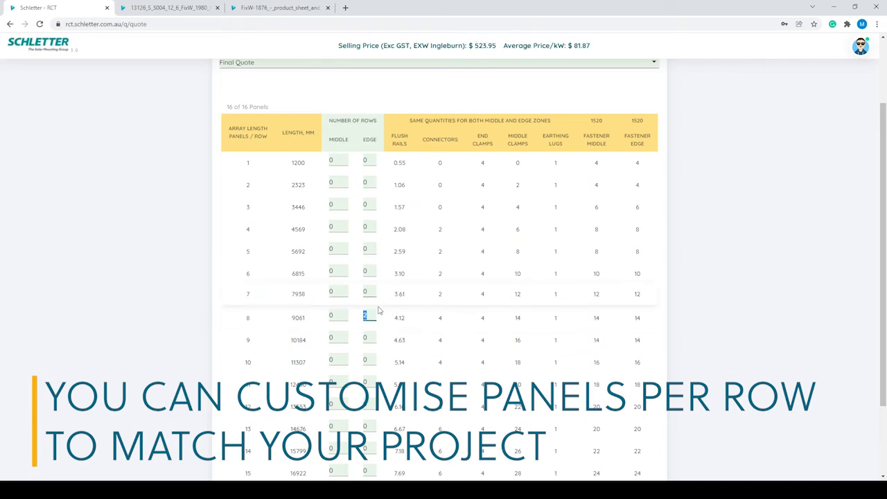
key("BackSpace")
left_click(375, 224)
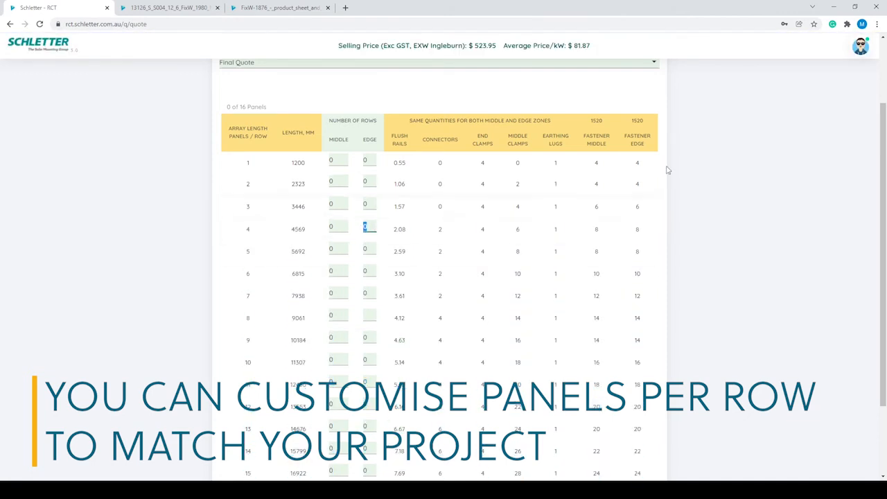
type("4")
left_click(719, 156)
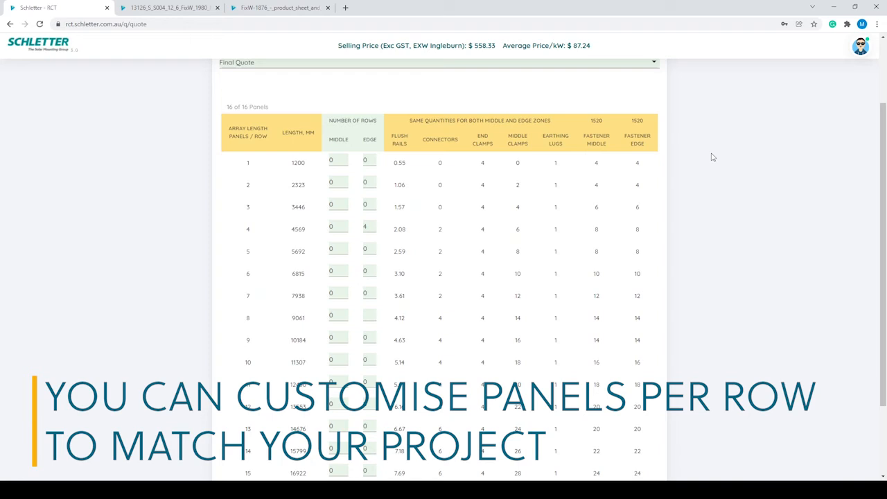
Clear the 4-panel edge rows, enter 2 edge rows of 8 panels again and continue to the spares page.
left_click(365, 228)
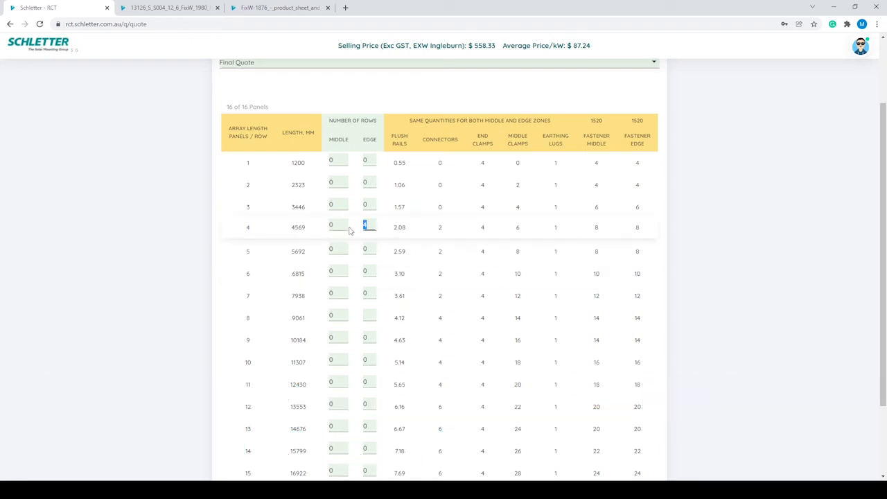
key("BackSpace")
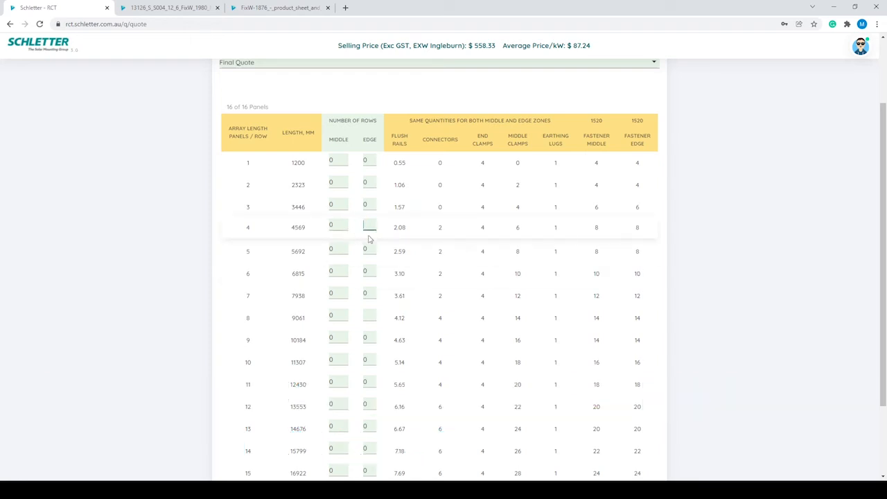
left_click(369, 313)
type("2")
left_click(175, 289)
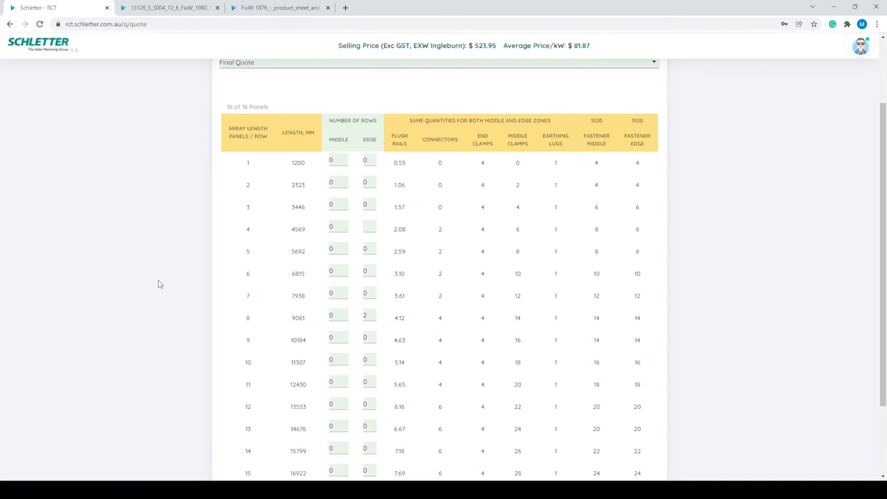
scroll(444, 270, "down", 3)
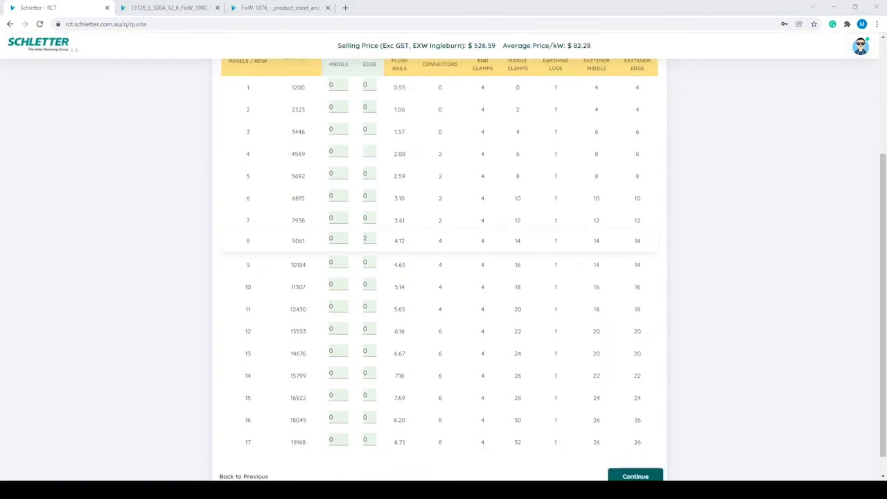
left_click(636, 454)
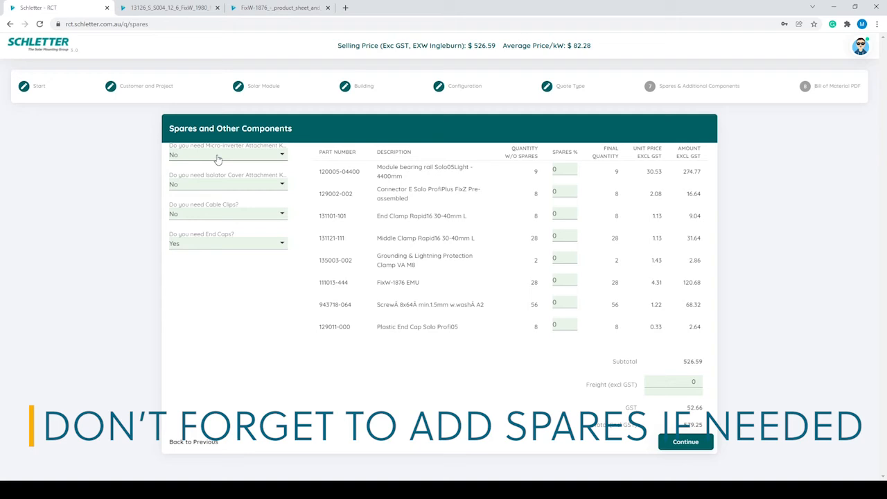
Keep the isolator cover attachment kits at No and continue to the bill of materials.
left_click(250, 187)
left_click(224, 209)
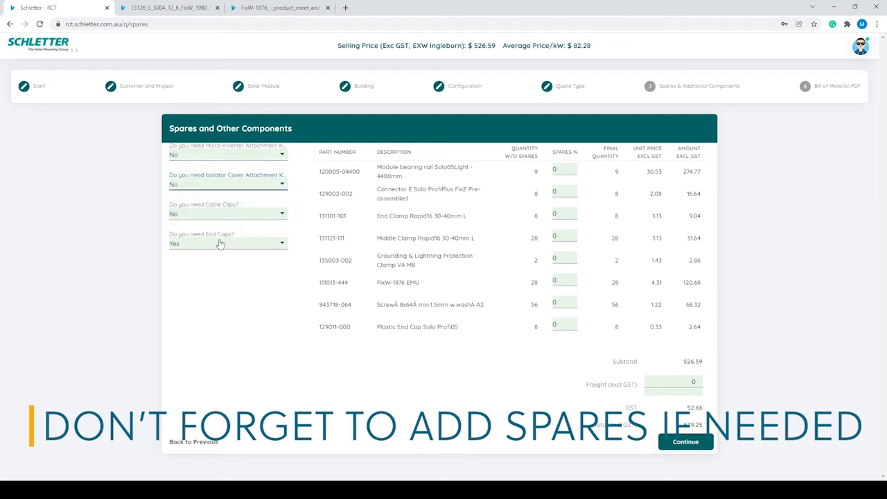
left_click_drag(526, 402, 532, 399)
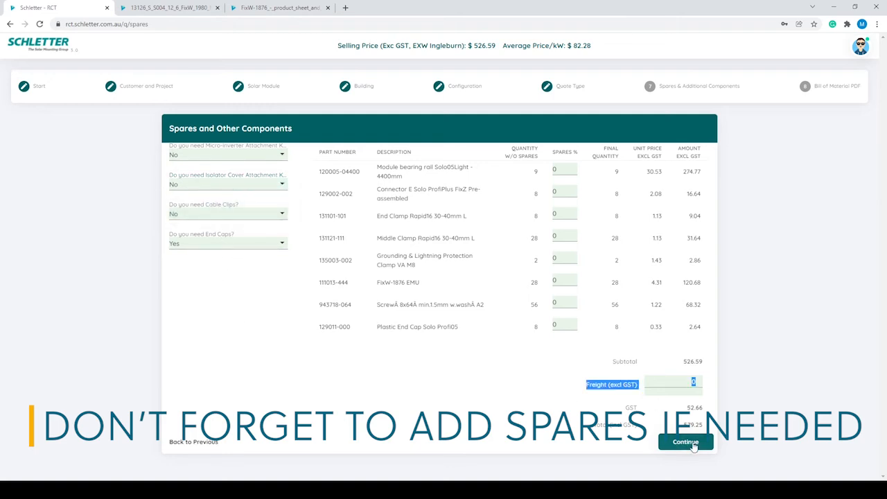
left_click(690, 443)
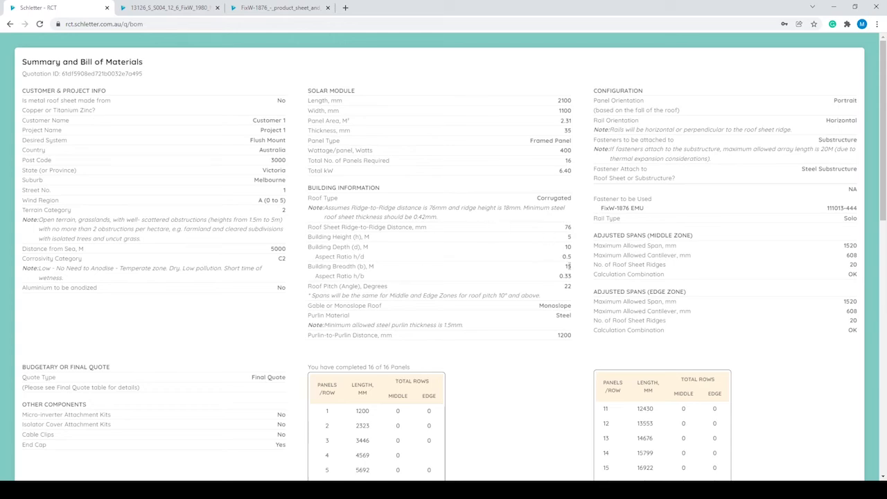
Review the project summary, the row table and the quotation's parts list with quantities and prices.
scroll(587, 283, "down", 3)
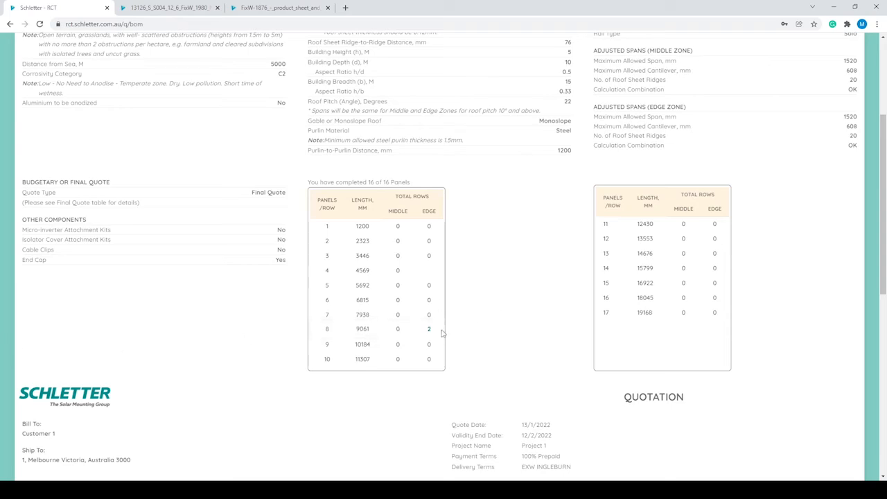
scroll(522, 322, "down", 6)
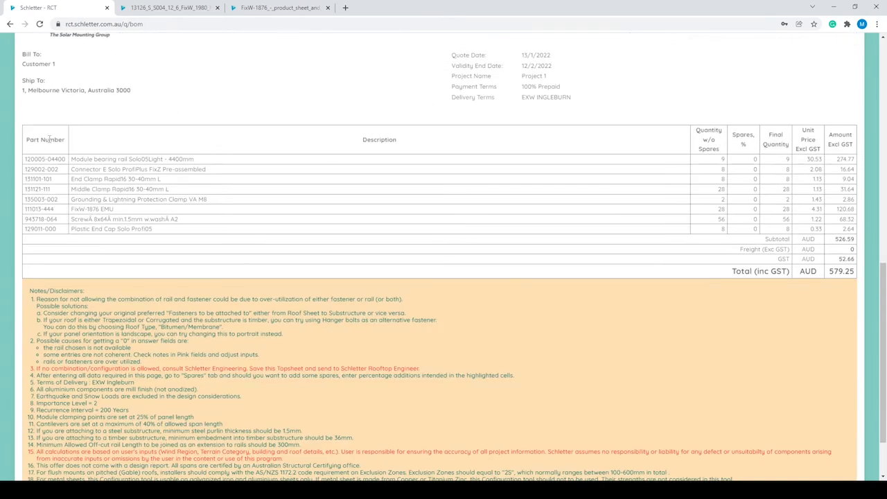
left_click_drag(32, 137, 517, 223)
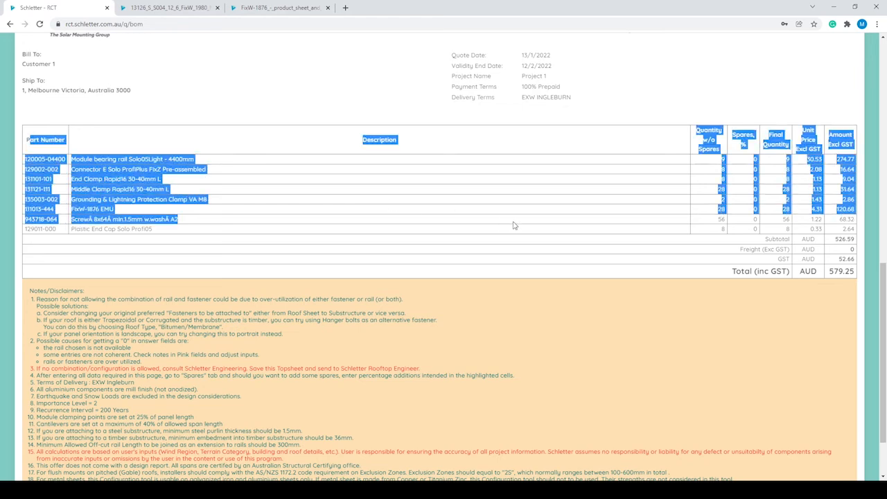
left_click(519, 222)
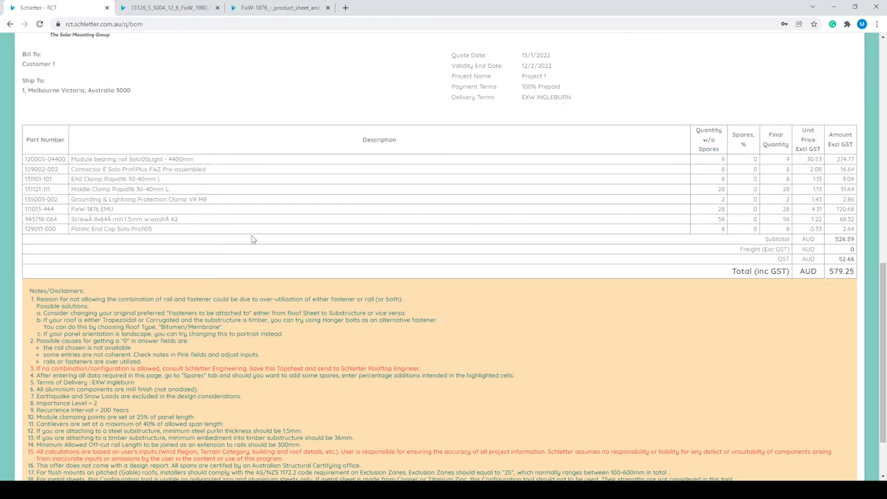
scroll(252, 238, "up", 2)
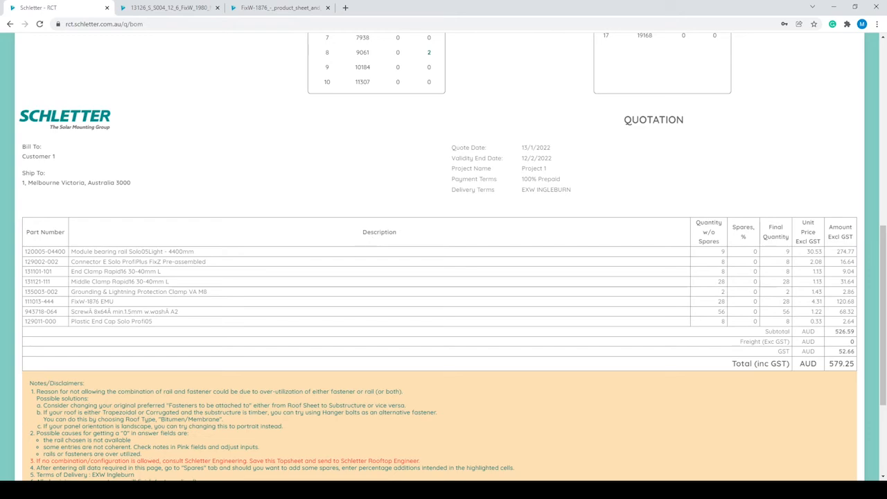
scroll(444, 277, "down", 1)
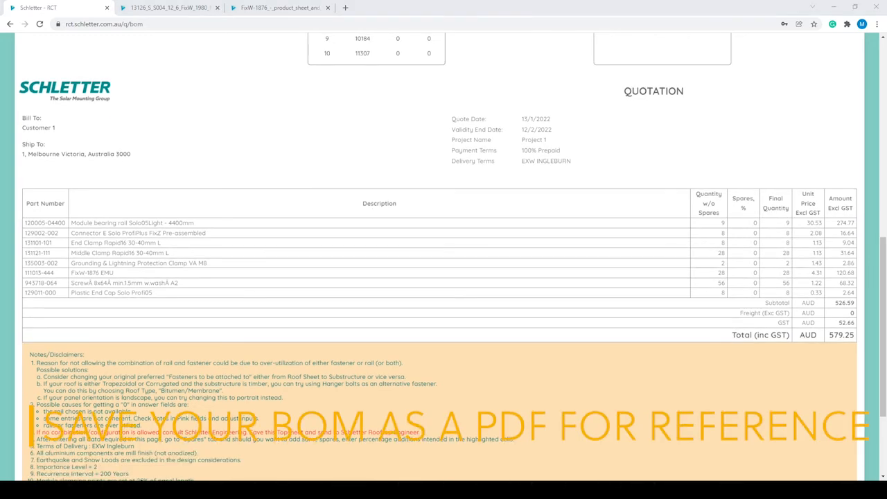
Generate the quotation PDF and close the span table and FixW-1876 product sheet documents.
scroll(443, 277, "down", 2)
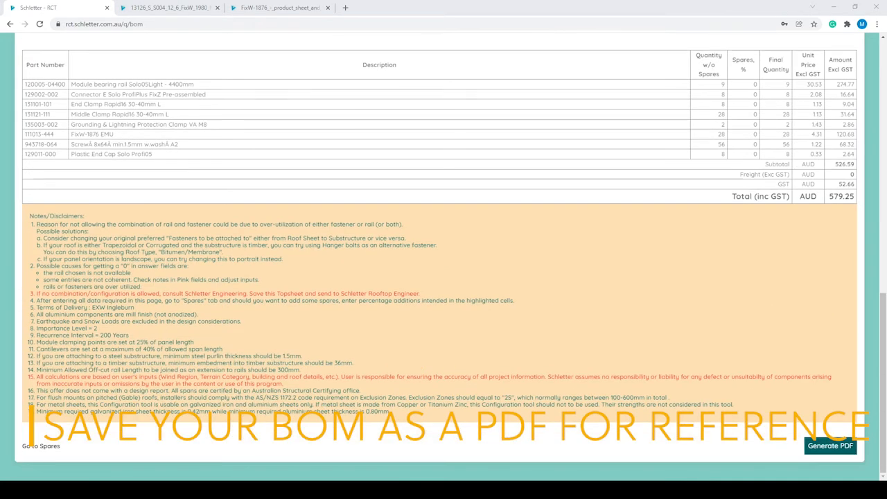
left_click(831, 447)
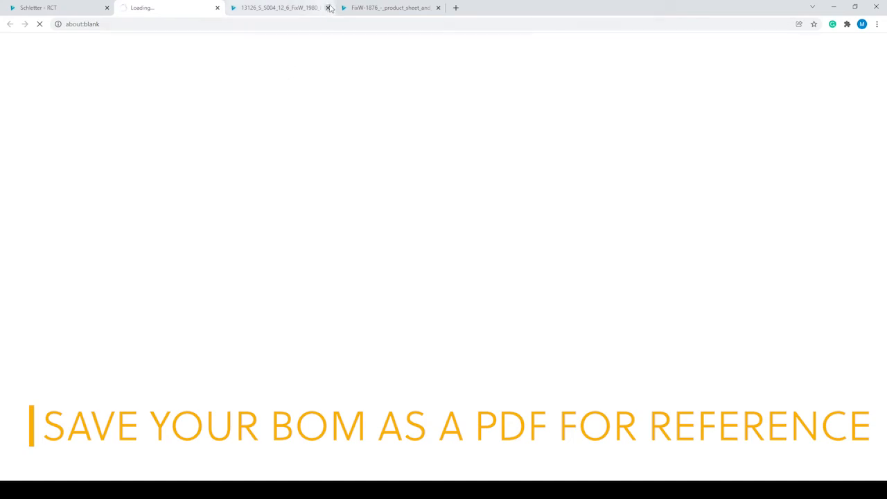
left_click(328, 7)
left_click(328, 8)
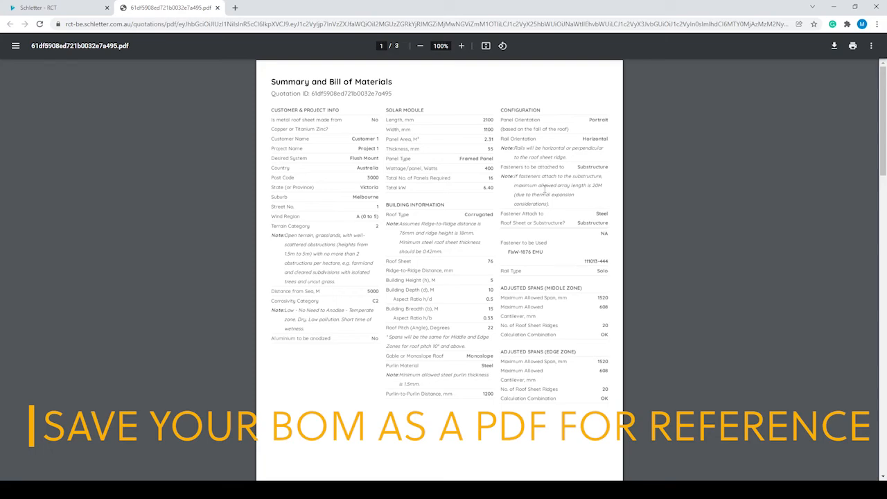
Look through the pages of the generated quotation PDF and return to the bill of materials page.
scroll(416, 167, "down", 20)
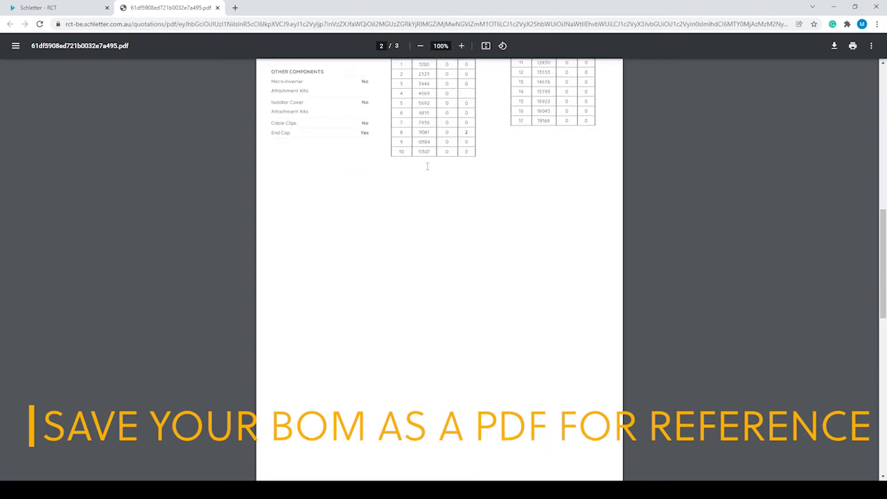
scroll(432, 174, "up", 3)
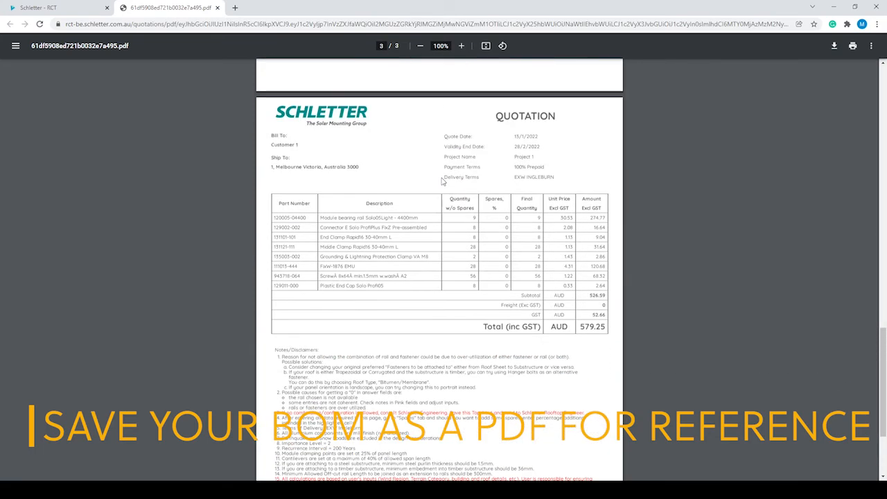
left_click(68, 10)
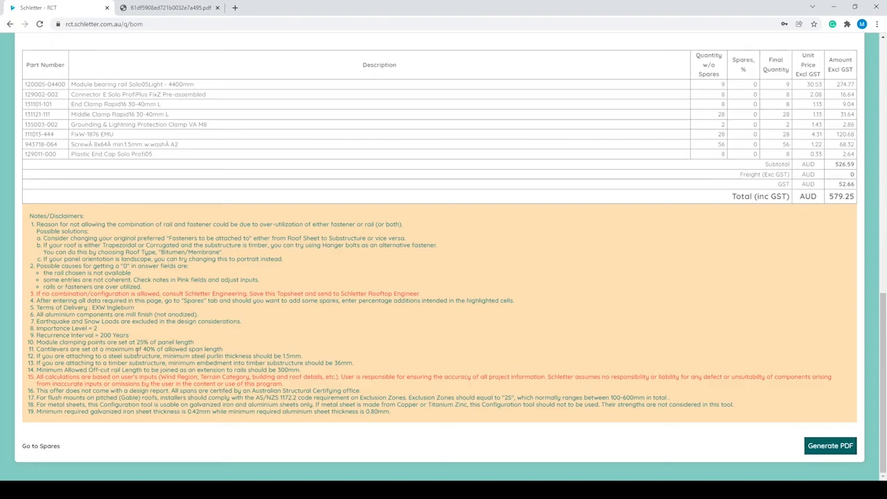
Return from the bill of materials to the solar module details and set the panel length to 2000 mm and width to 1048 mm.
scroll(178, 222, "up", 1)
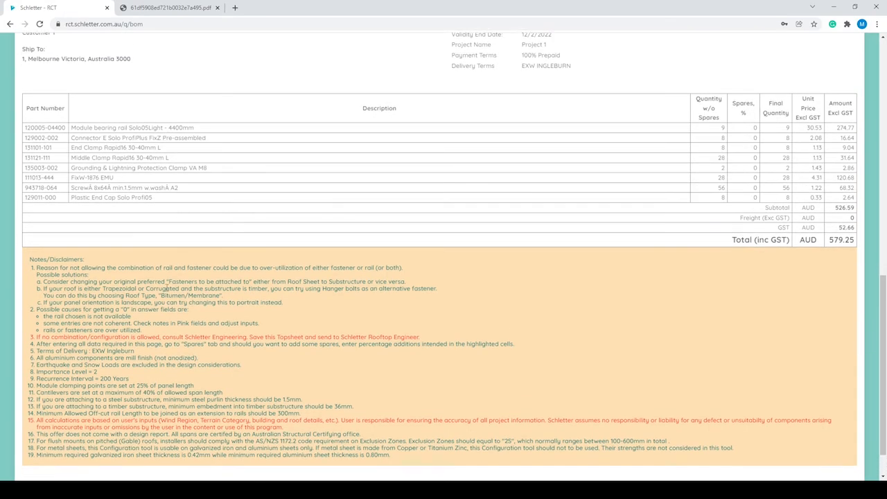
scroll(62, 430, "down", 1)
left_click(42, 446)
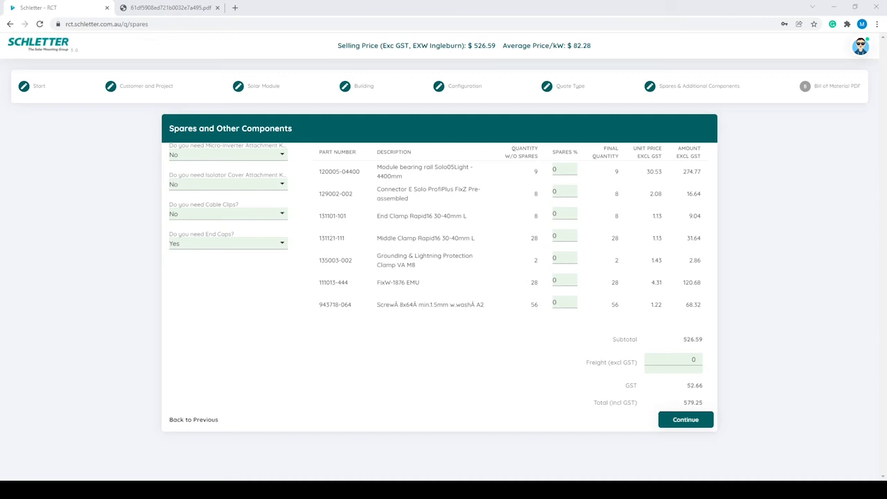
left_click(263, 86)
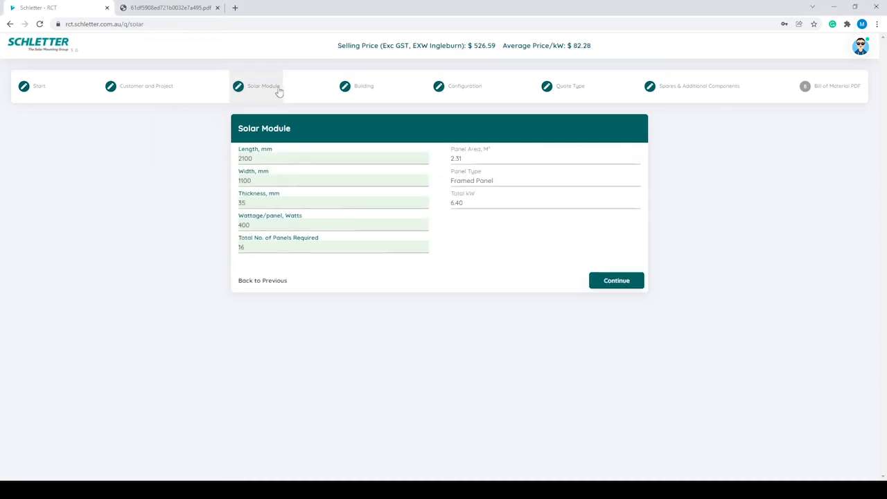
double_click(277, 163)
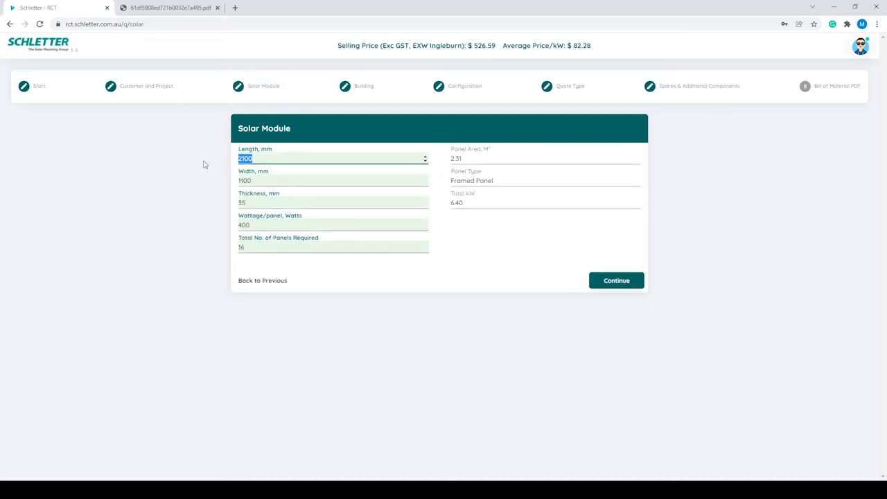
type("2000")
key("Tab")
type("1048")
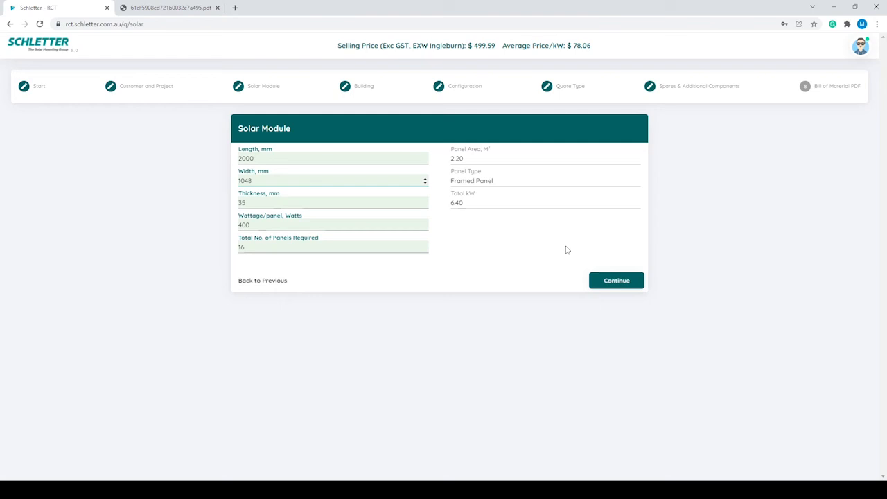
left_click(527, 253)
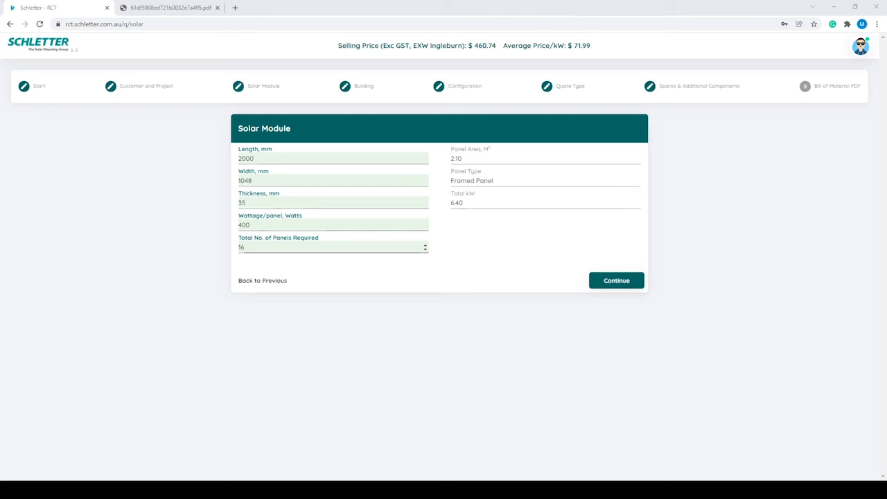
Set the total number of panels required to 200.
double_click(421, 254)
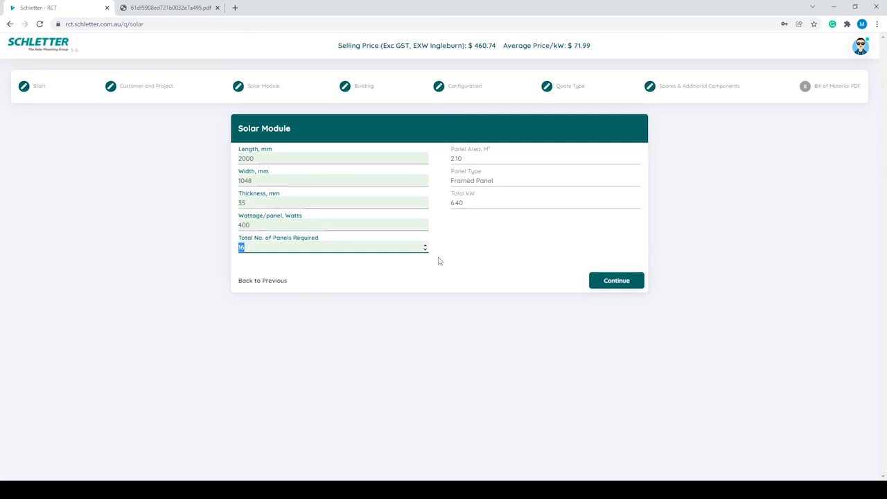
type("200")
left_click(490, 244)
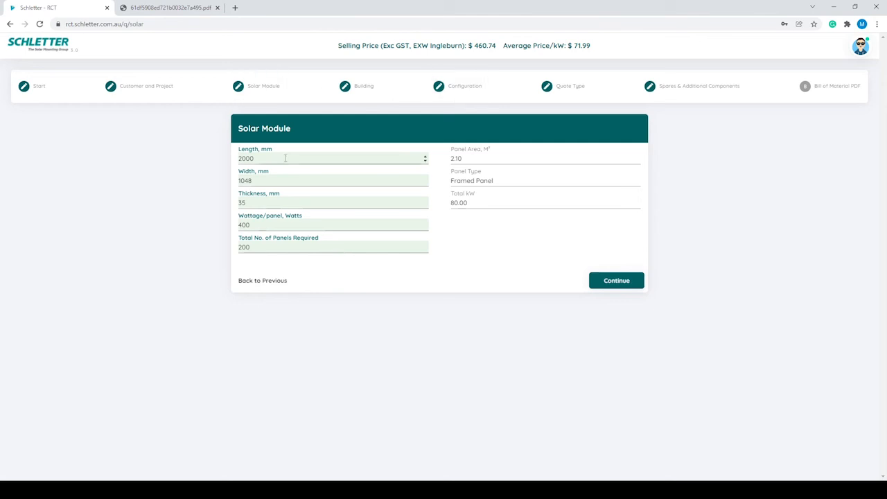
Change the panel orientation in the configuration to Landscape and continue to the quote type.
left_click(448, 97)
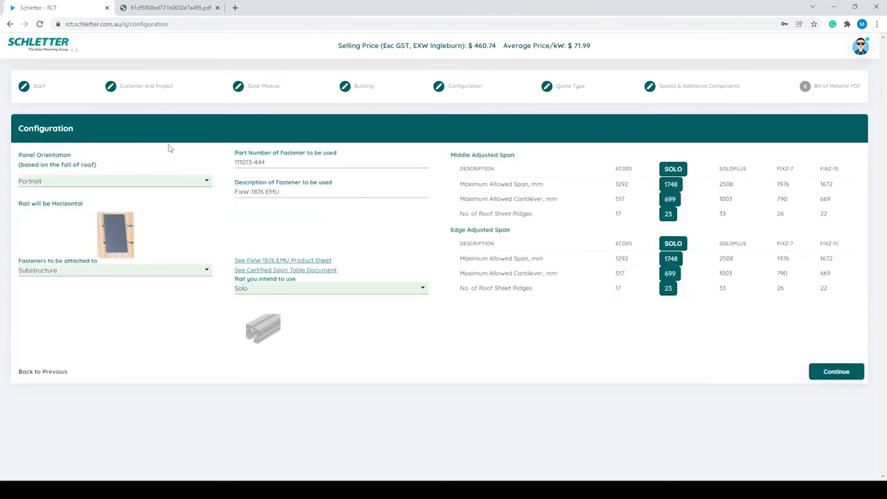
left_click(132, 185)
left_click(76, 208)
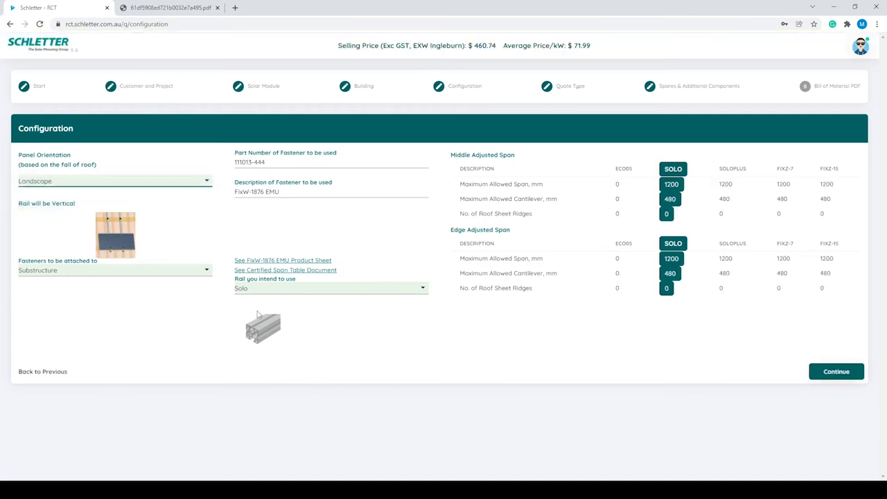
left_click(827, 373)
Clear the edge count for 8-panel rows, enter 20 edge rows of 10 panels, and continue to the spares.
scroll(525, 346, "down", 3)
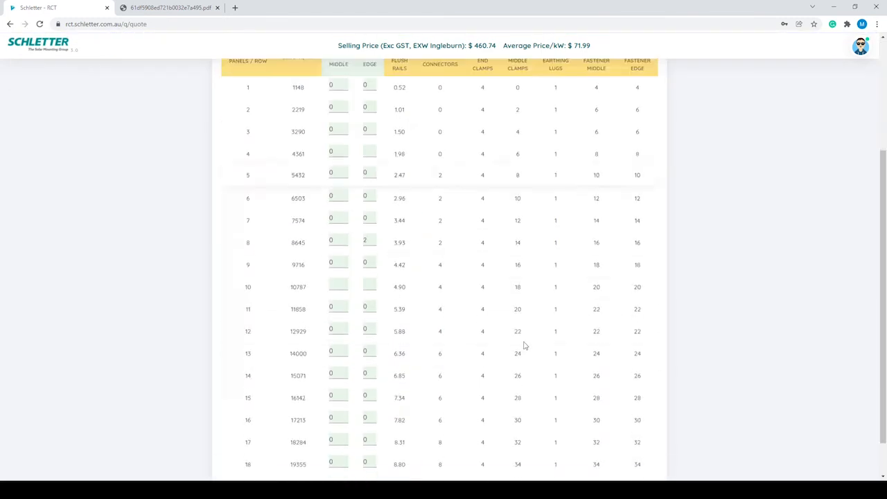
scroll(393, 242, "up", 3)
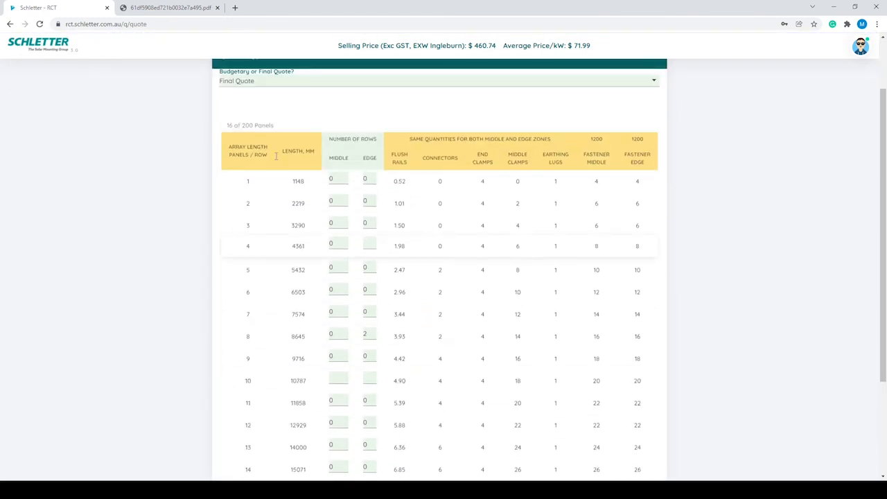
scroll(338, 290, "down", 2)
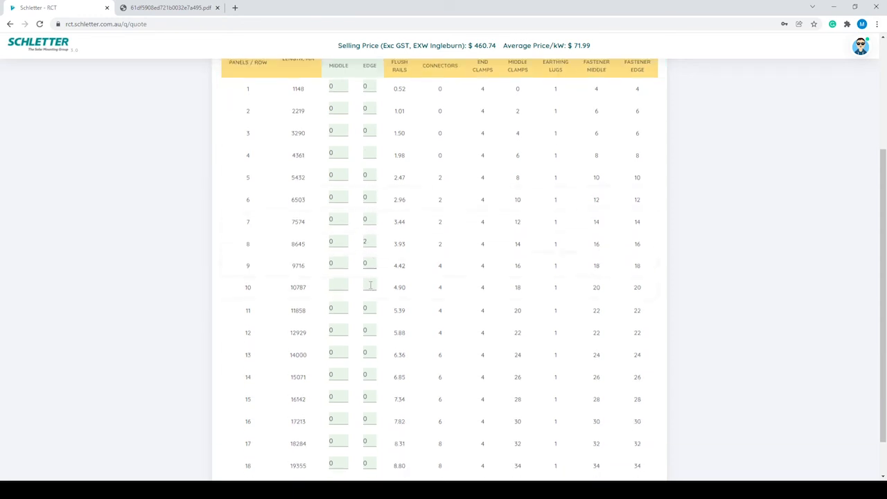
double_click(363, 240)
key("BackSpace")
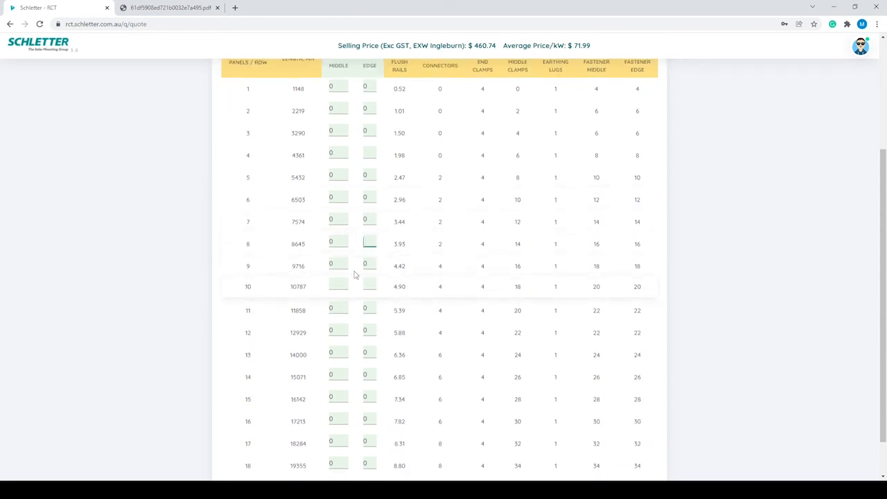
left_click(368, 285)
left_click(371, 281)
type("20")
left_click(748, 231)
scroll(709, 277, "down", 1)
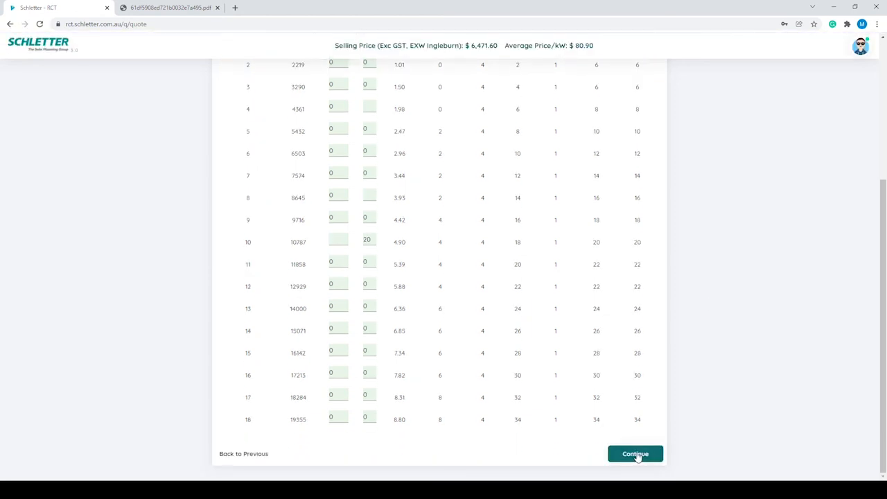
left_click(636, 455)
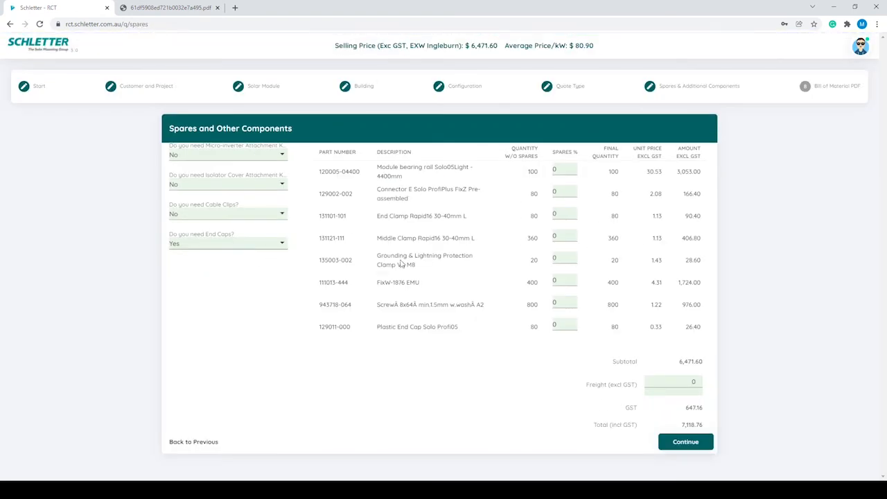
Continue to the updated bill of materials and generate its quotation PDF.
left_click(693, 443)
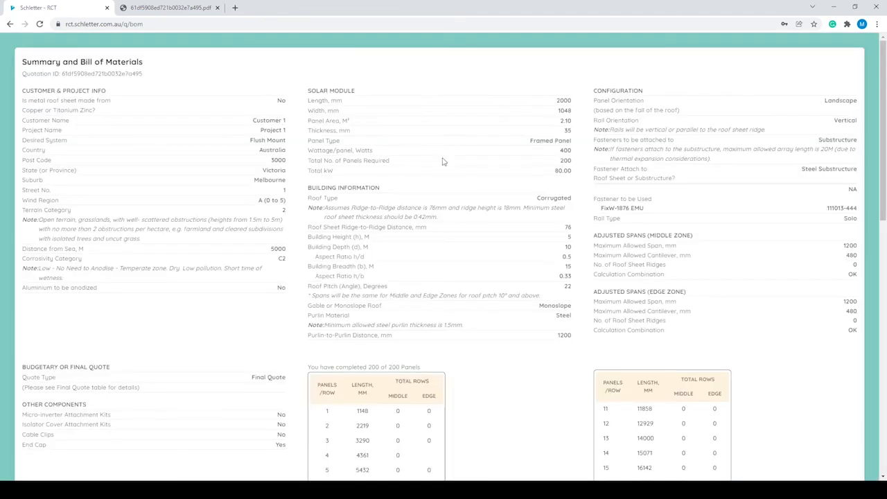
scroll(472, 170, "down", 5)
scroll(568, 212, "down", 5)
left_click(825, 449)
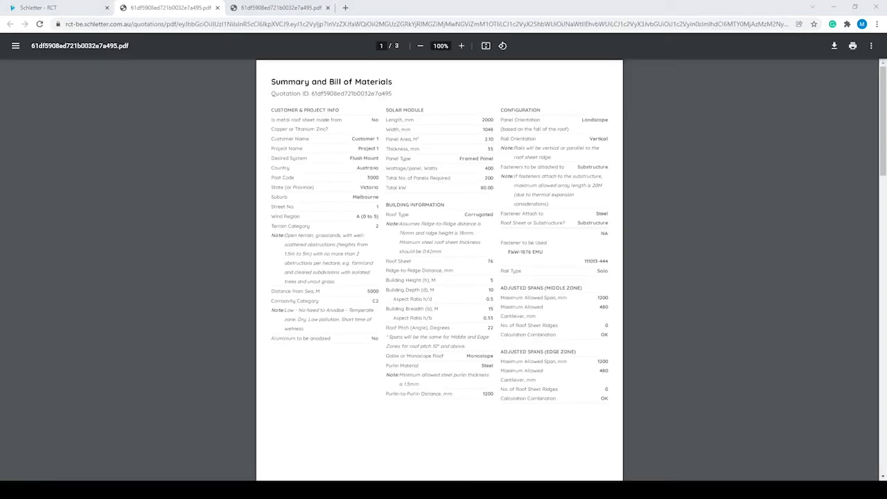
Look over the other open quotation PDF and recheck the summary and parts list on the bill of materials page.
left_click(247, 12)
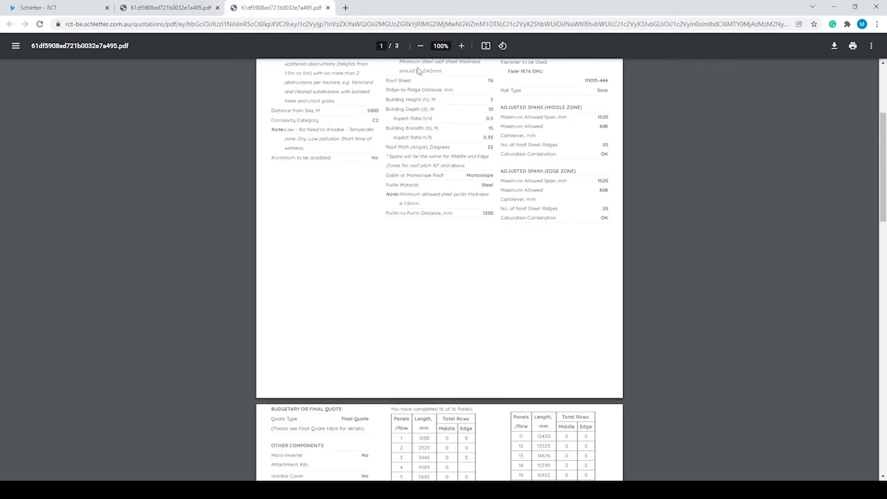
scroll(590, 113, "up", 5)
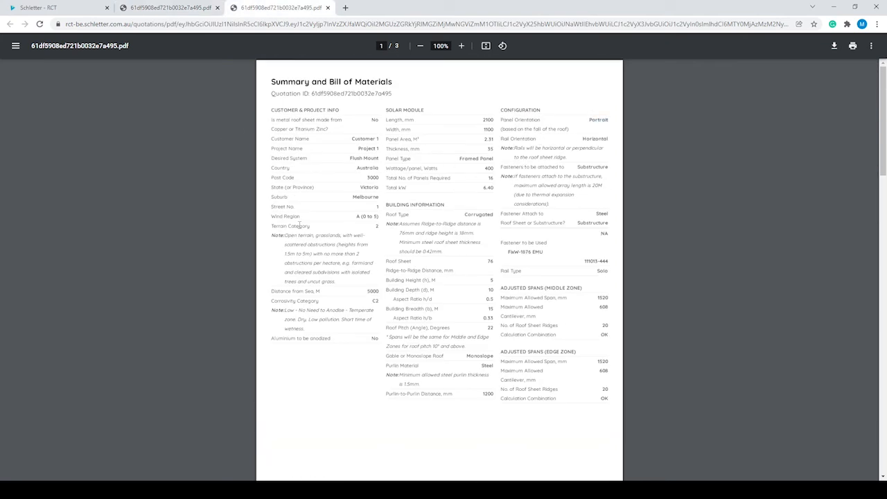
left_click(32, 11)
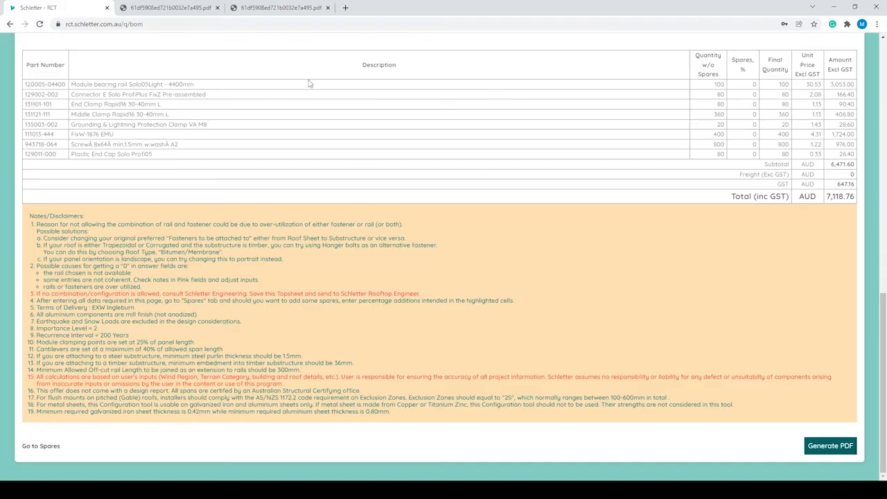
scroll(324, 132, "up", 5)
scroll(326, 135, "up", 5)
scroll(145, 329, "down", 15)
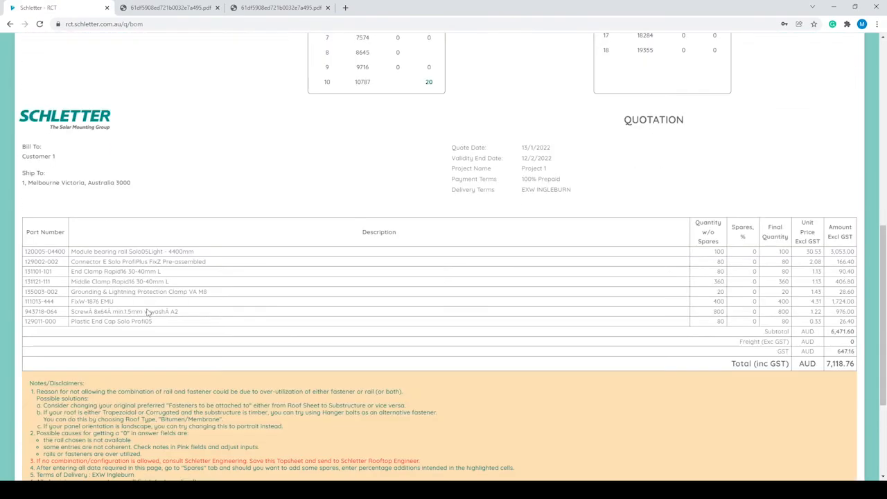
Go back to the configuration through the spares page and set the panel orientation to Portrait.
left_click(39, 447)
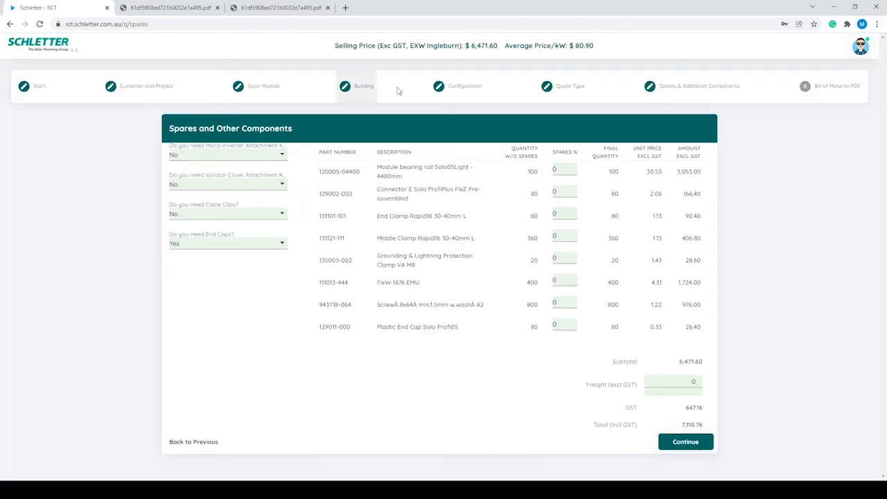
left_click(450, 86)
left_click(101, 181)
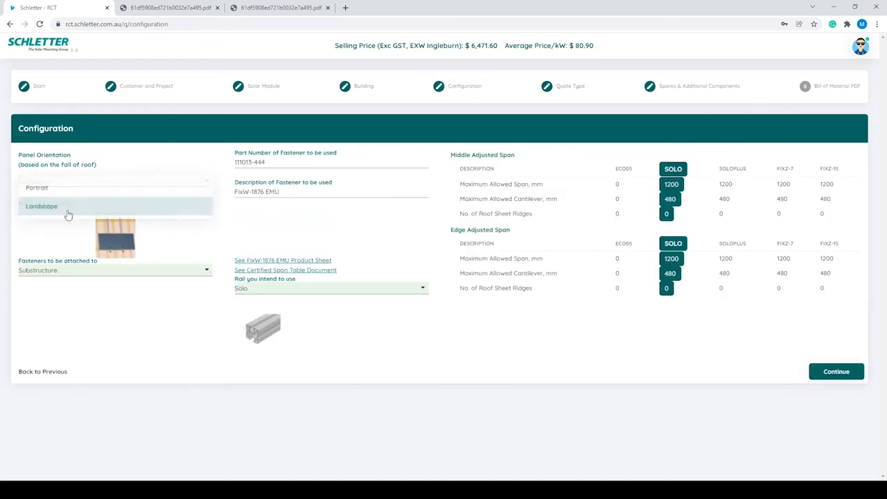
left_click(57, 186)
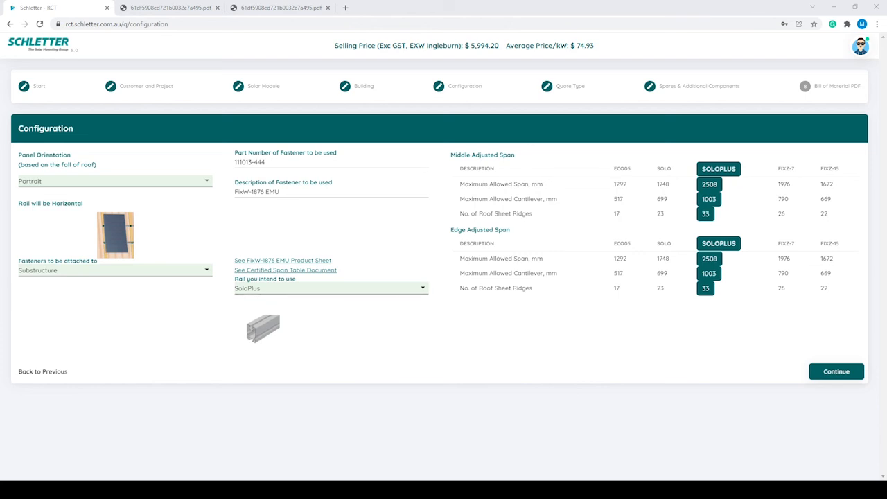
Compare the Solo and Eco05 rails for the array, choose Solo as the intended rail, and continue to the quote type.
left_click(303, 290)
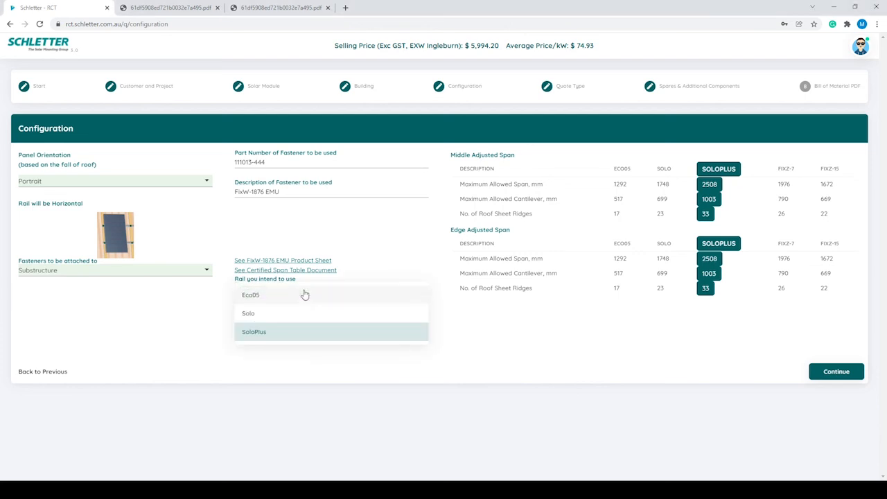
left_click(297, 315)
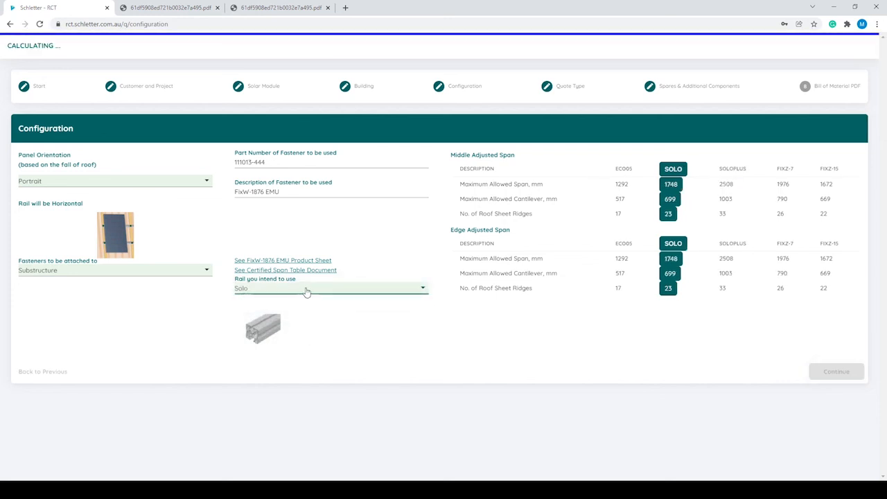
left_click(305, 291)
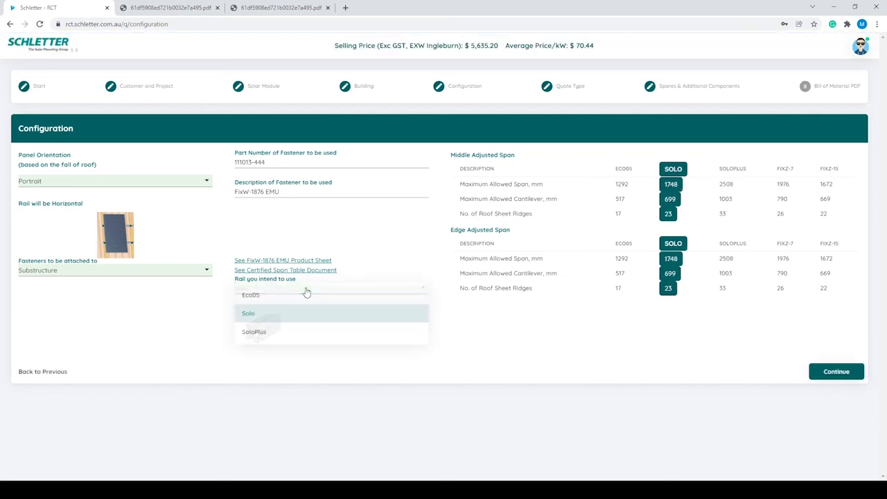
left_click(291, 297)
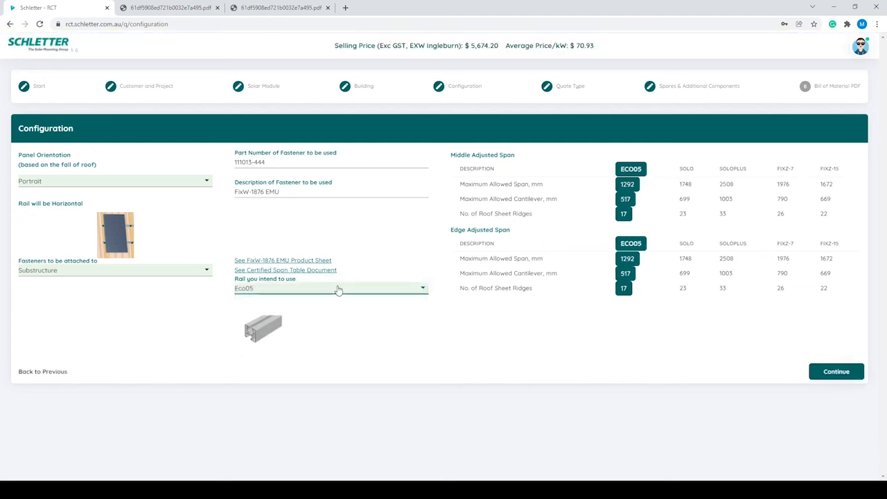
left_click(339, 290)
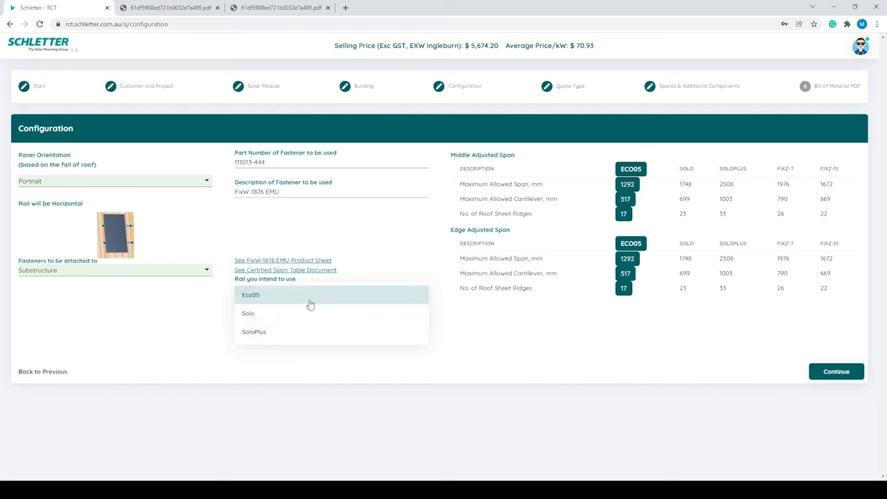
left_click(258, 313)
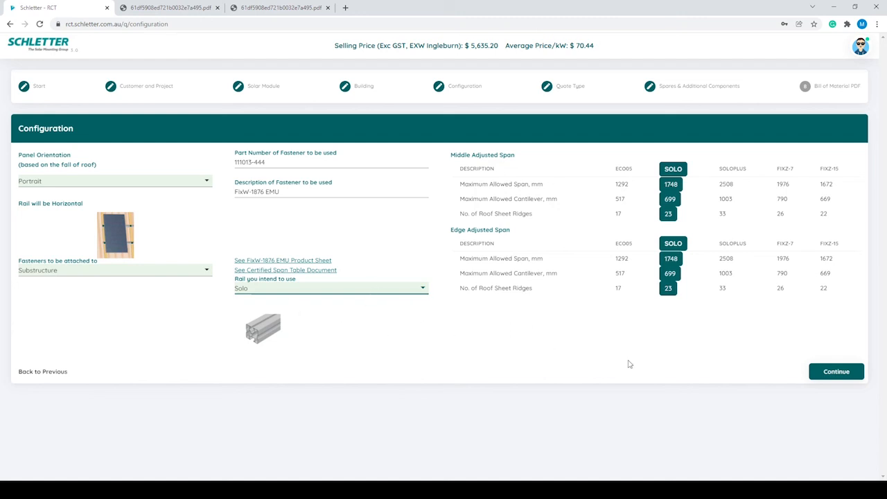
left_click(835, 371)
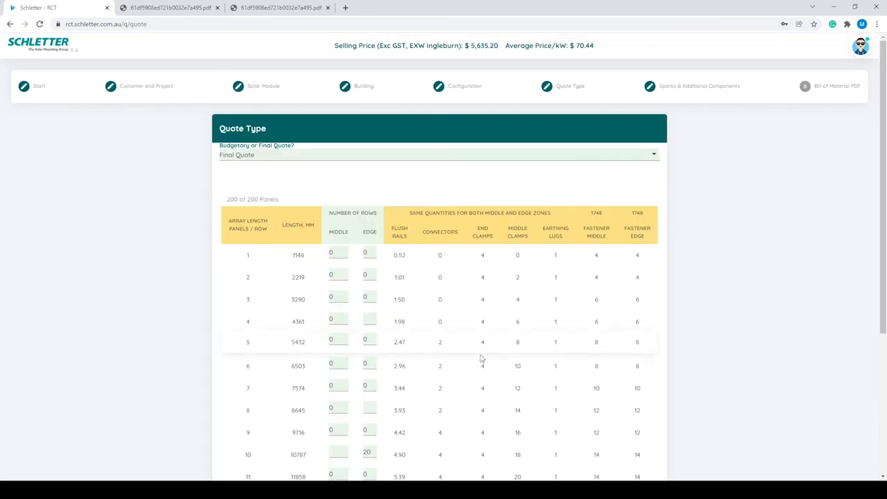
Clear the edge count for 10-panel rows and enter 40 edge rows of 5 panels instead.
scroll(481, 358, "down", 5)
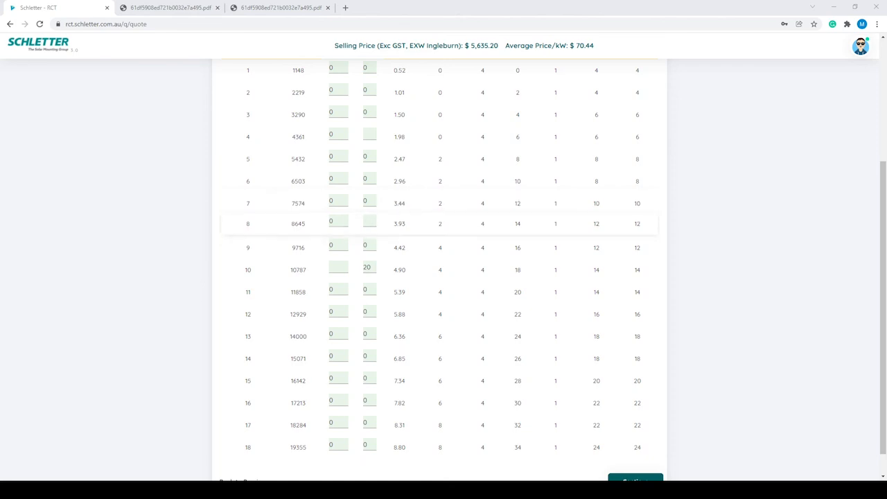
double_click(368, 268)
key("BackSpace")
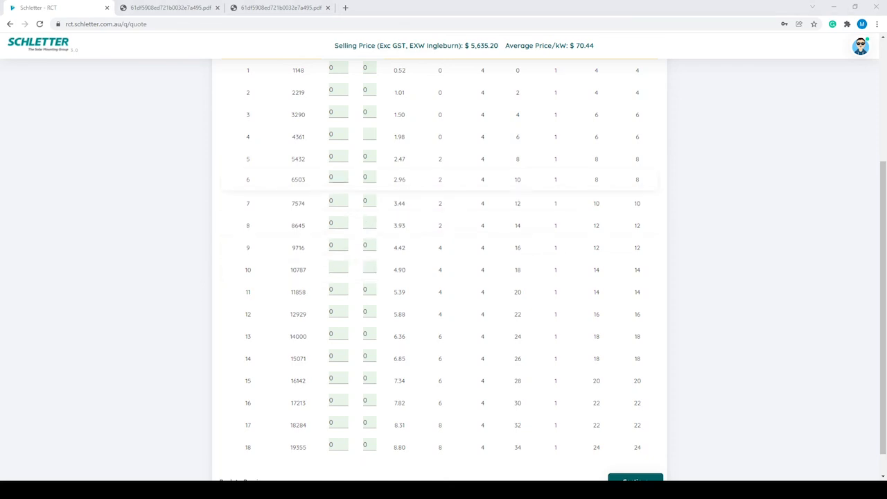
double_click(366, 154)
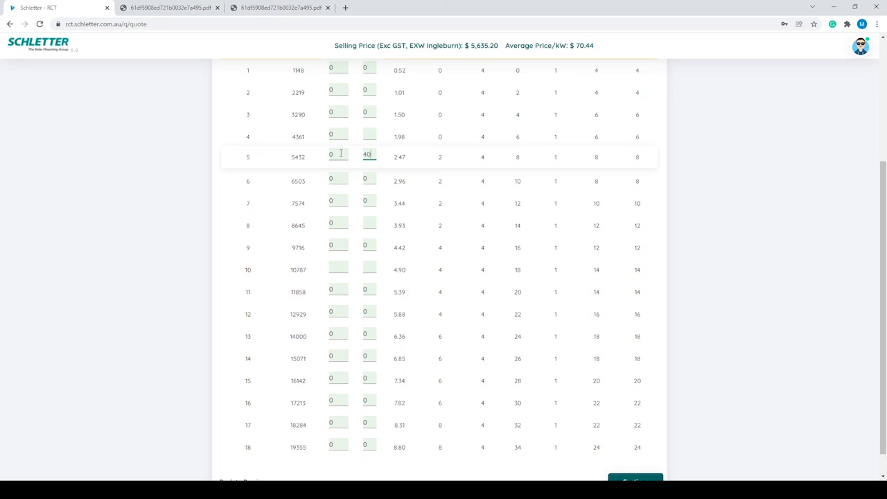
Apply the 5-panel row entry to update the price, then clear it and enter 20 edge rows of 10 panels instead.
left_click(747, 149)
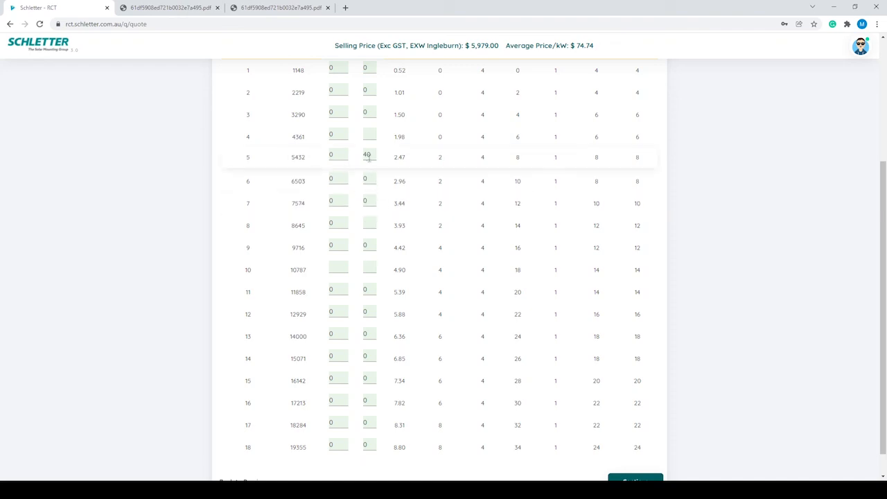
left_click_drag(369, 159, 346, 158)
key("BackSpace")
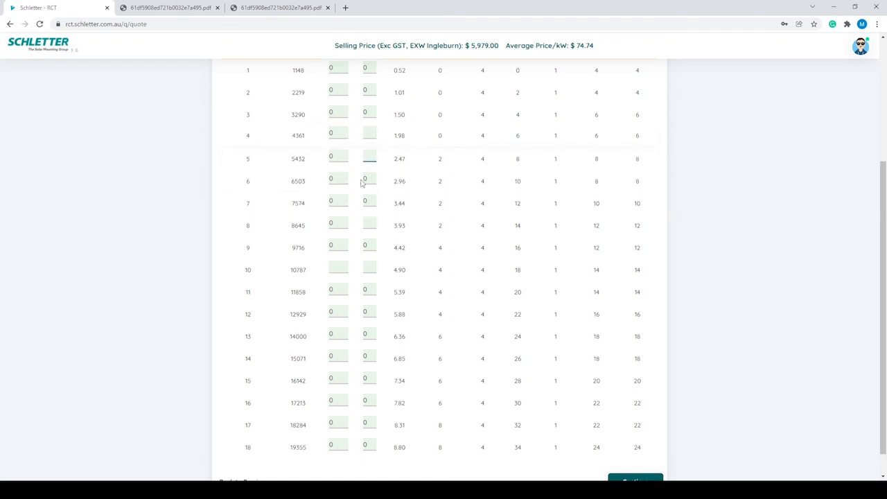
left_click(369, 268)
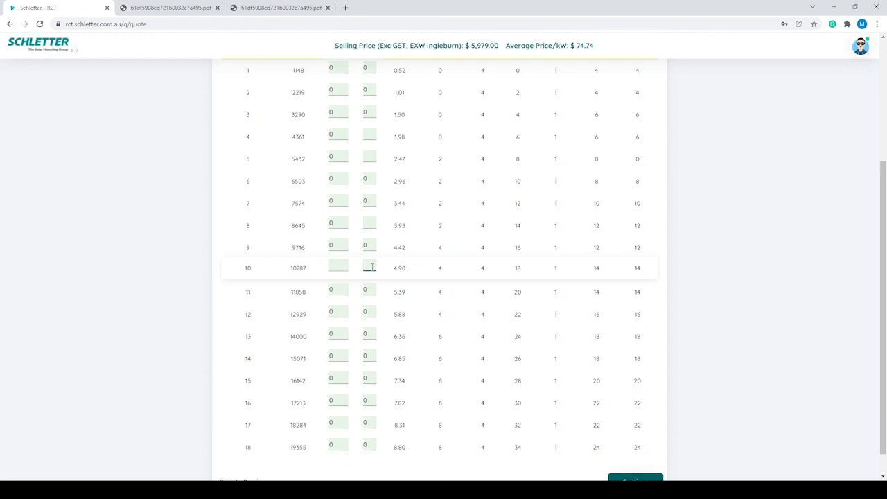
type("20")
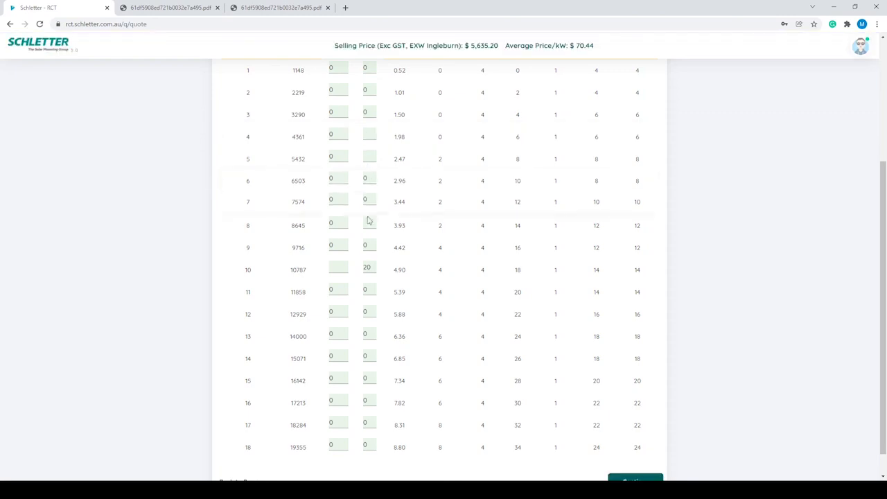
scroll(367, 236, "up", 1)
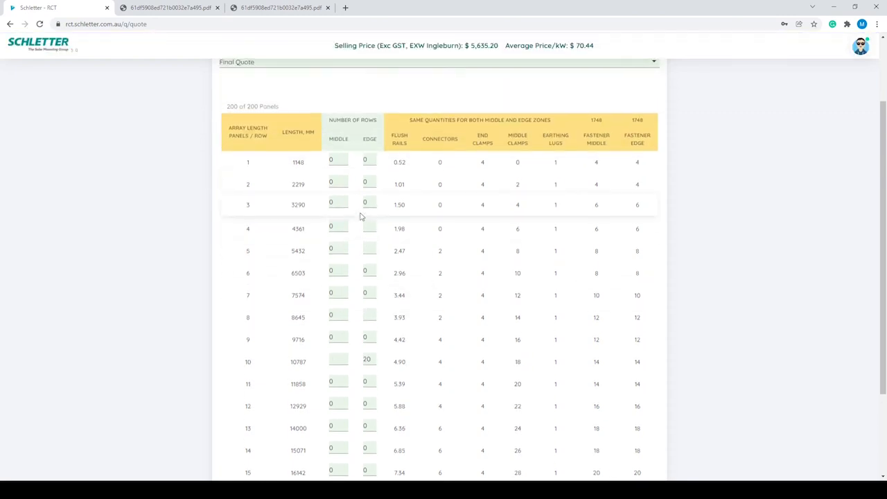
scroll(360, 220, "down", 2)
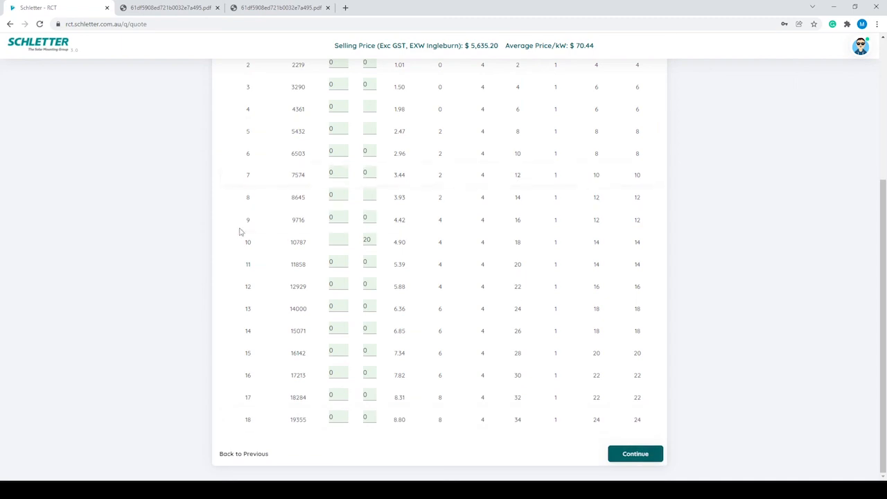